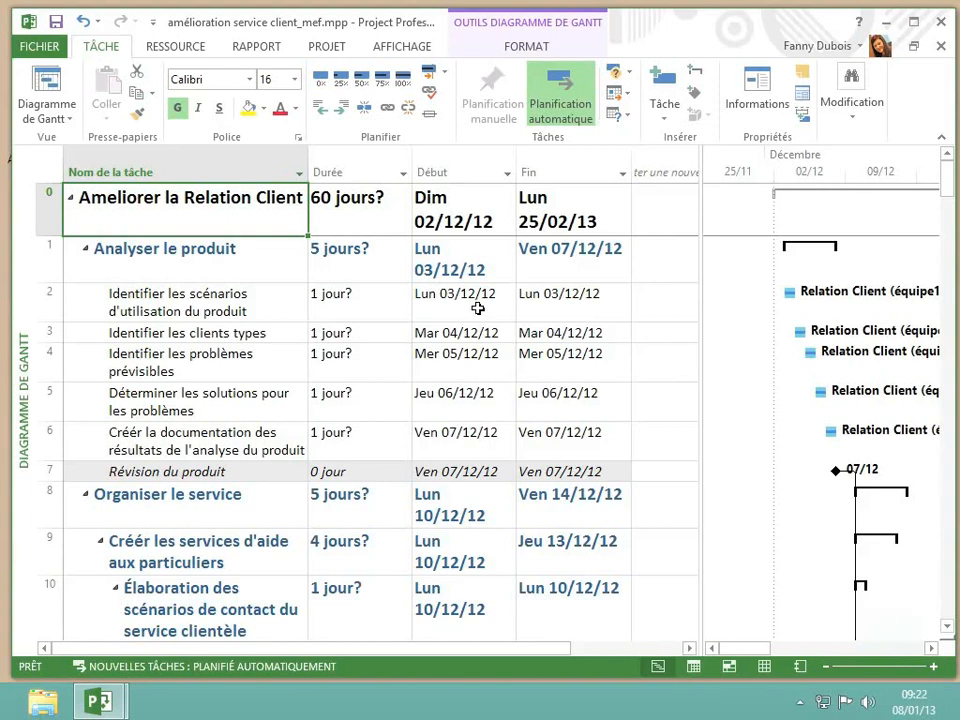
Add the Coût fixe field as a new column after the Fin column in the task table
scroll(478, 308, right, 3)
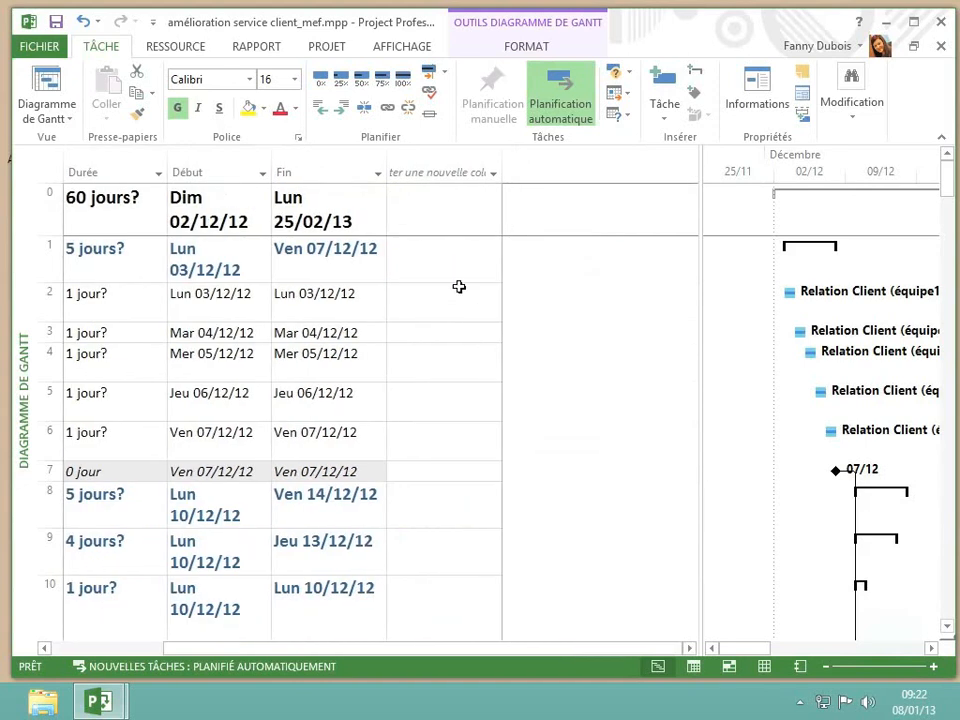
click(444, 172)
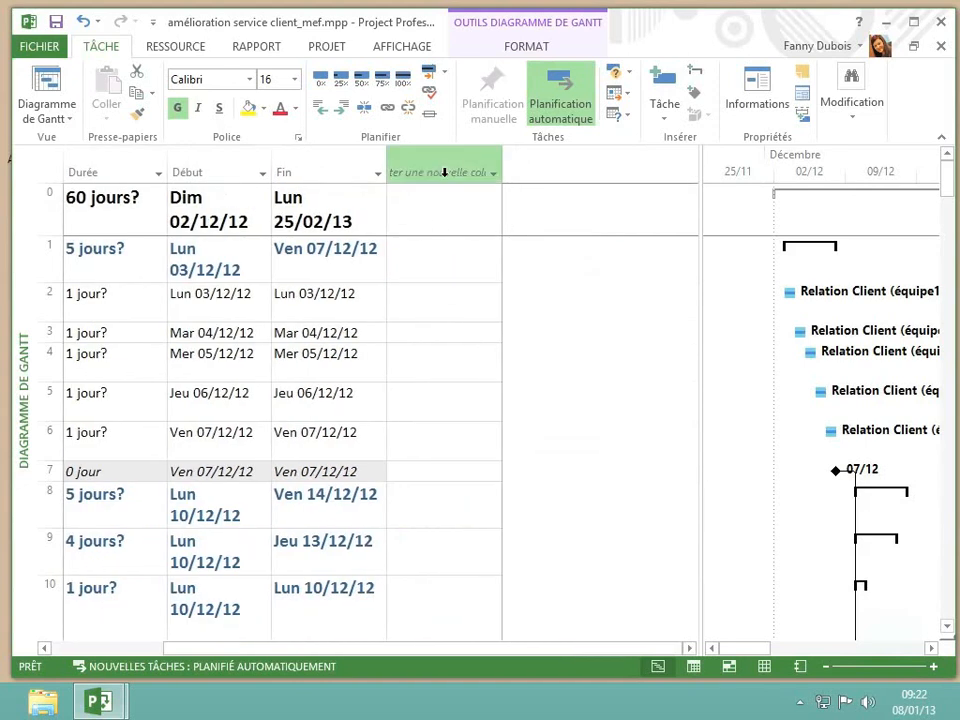
click(492, 178)
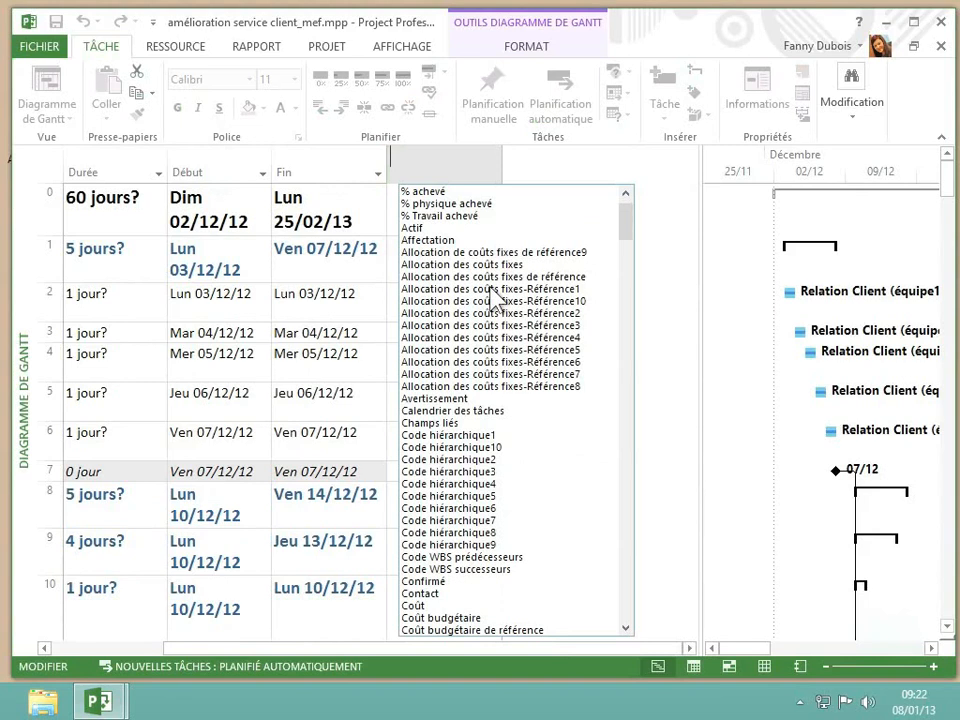
scroll(492, 297, down, 2)
scroll(494, 299, down, 1)
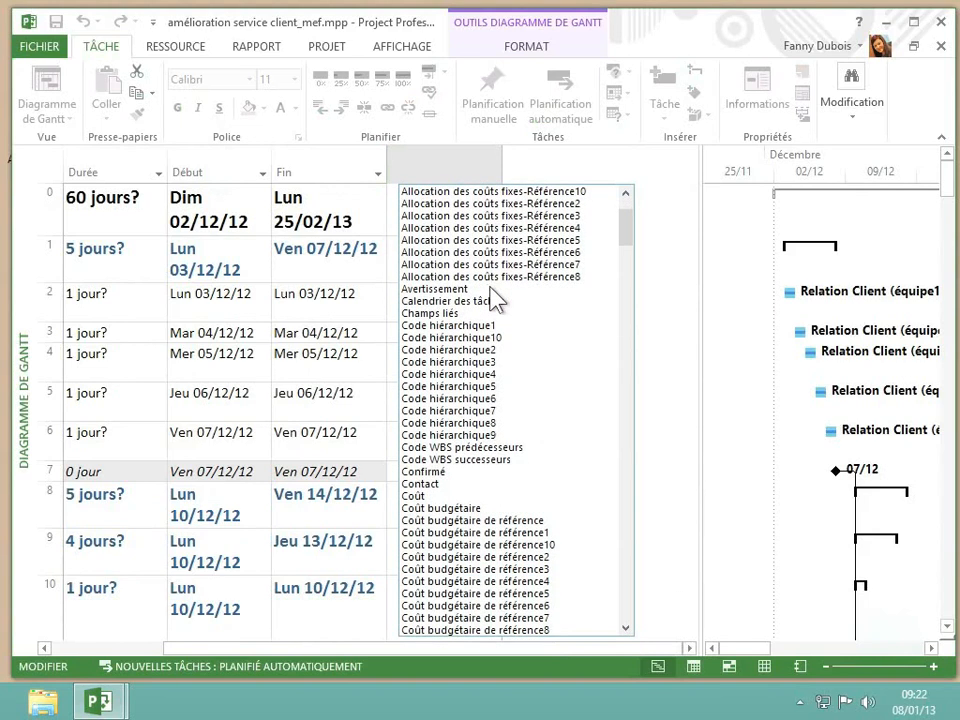
scroll(492, 297, down, 7)
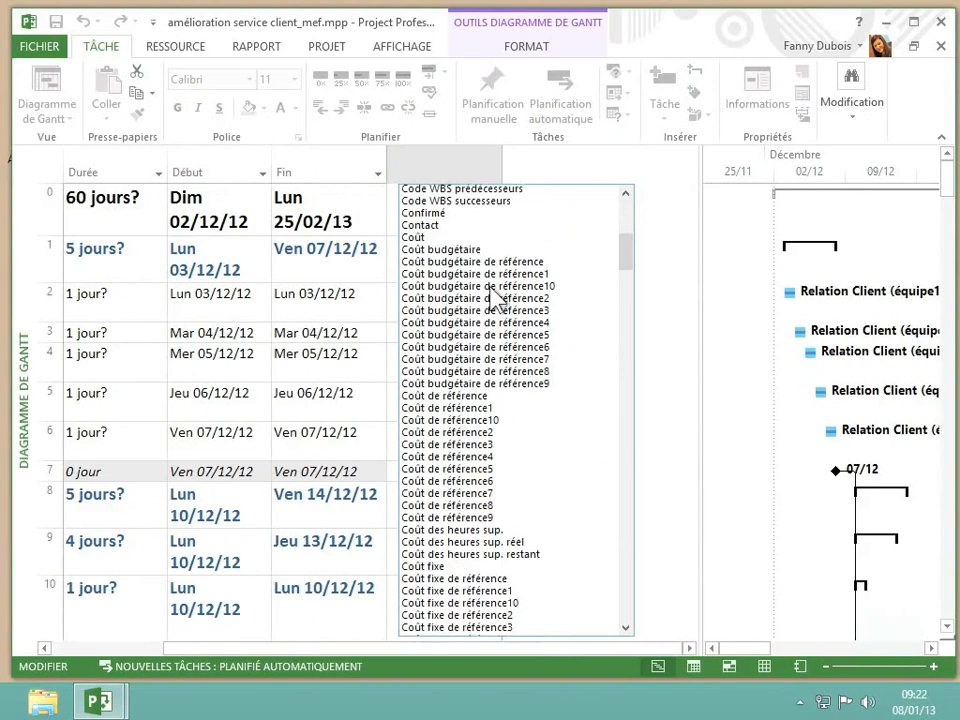
scroll(494, 300, down, 4)
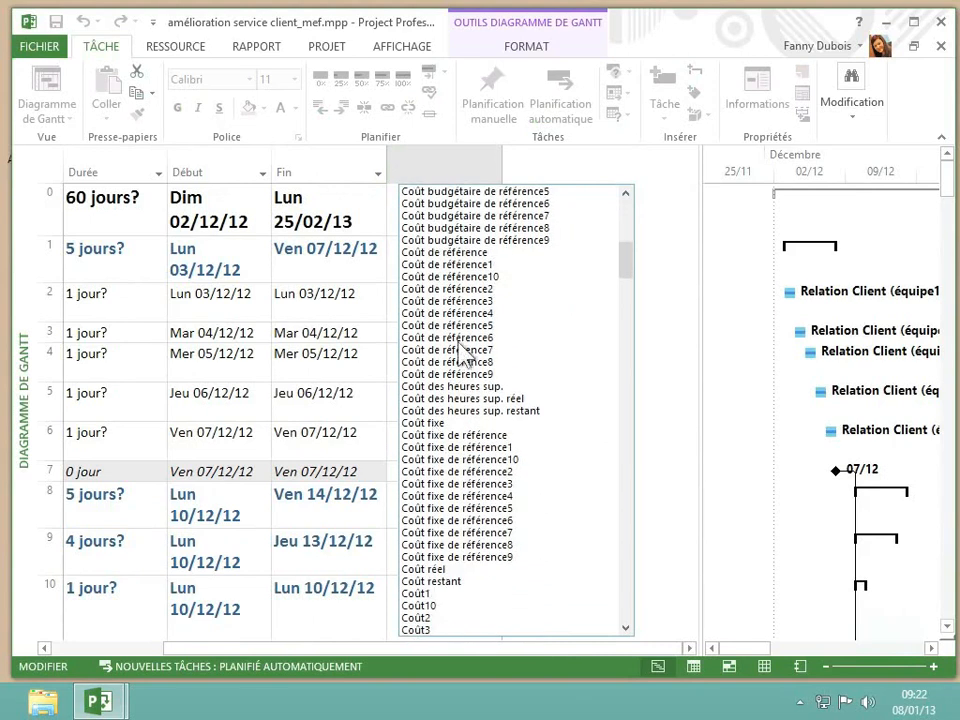
click(434, 425)
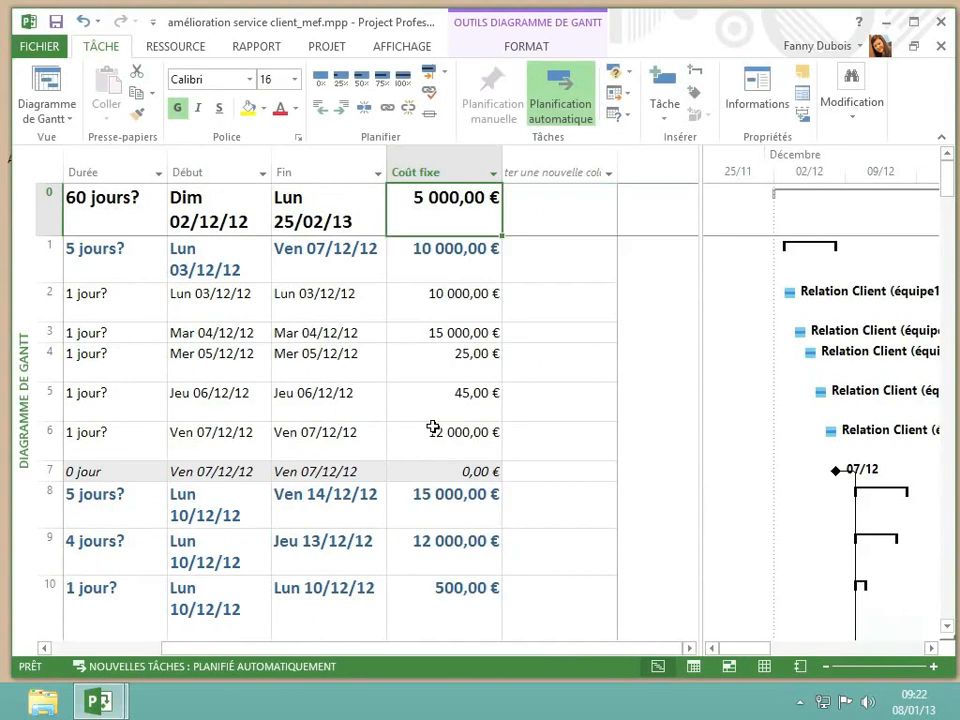
Set the fixed cost of task 2, Identifier les scénarios d'utilisation du produit, to 15 000 €
click(432, 307)
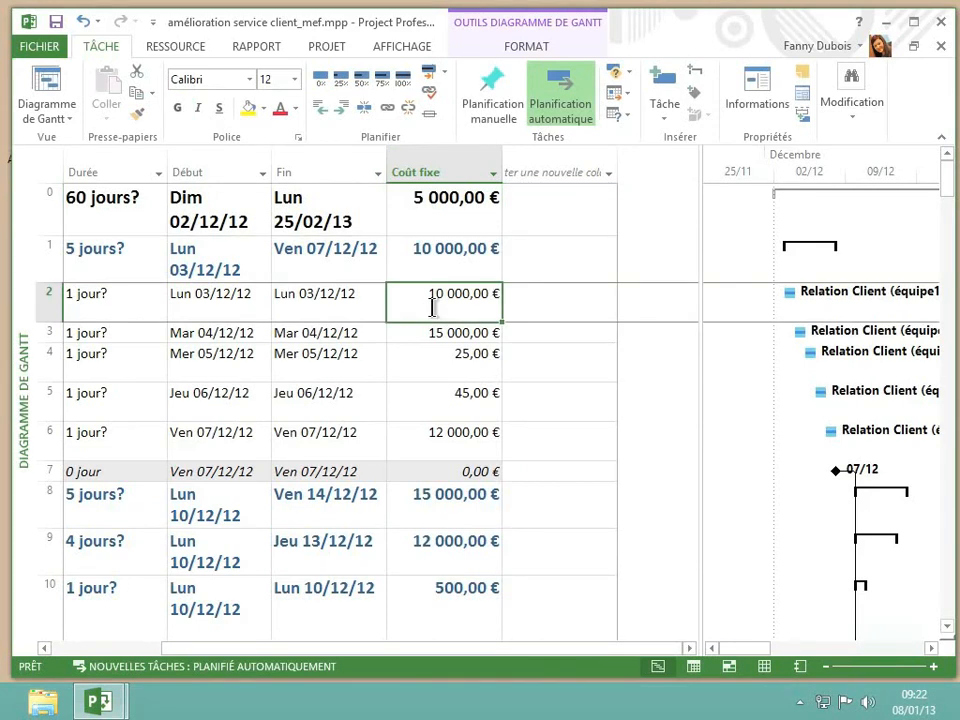
text(15)
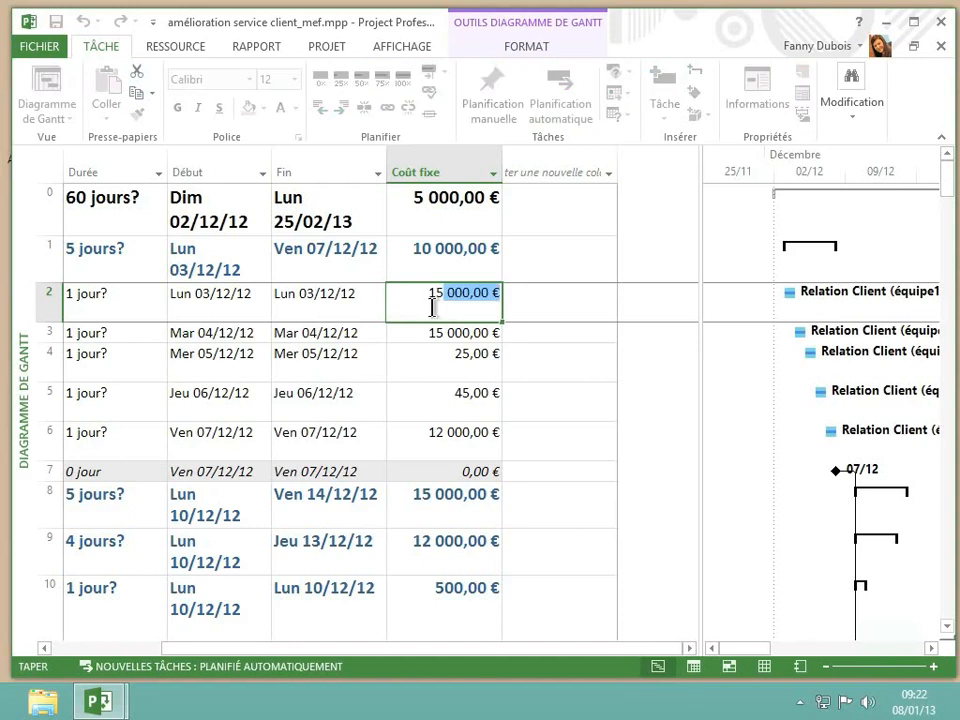
key(Return)
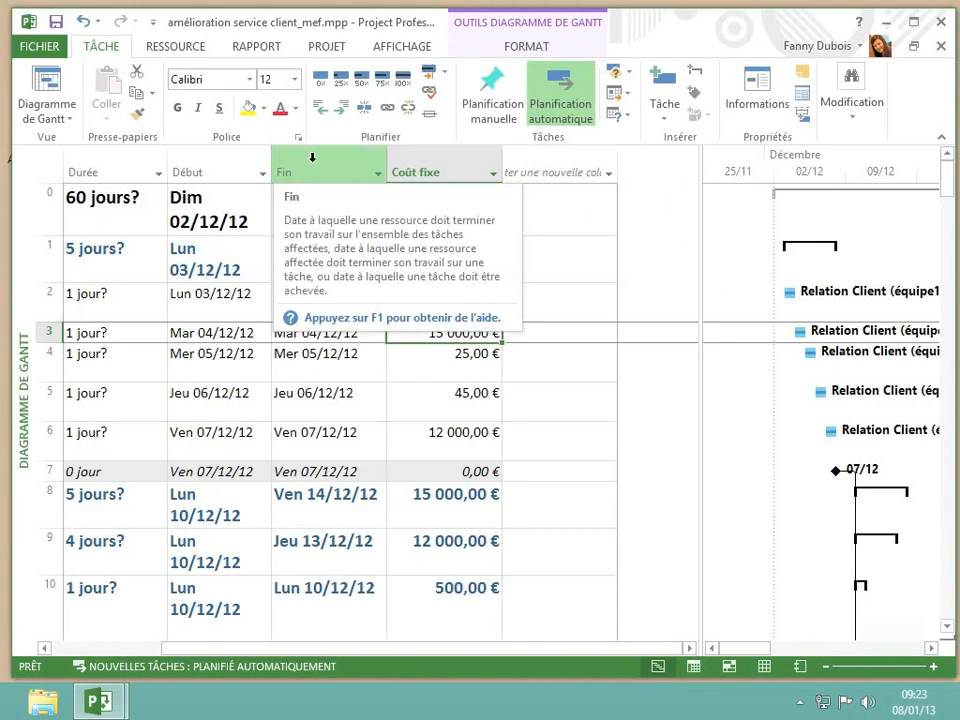
Insert a Noms ressources column before the Coût fixe column
click(424, 164)
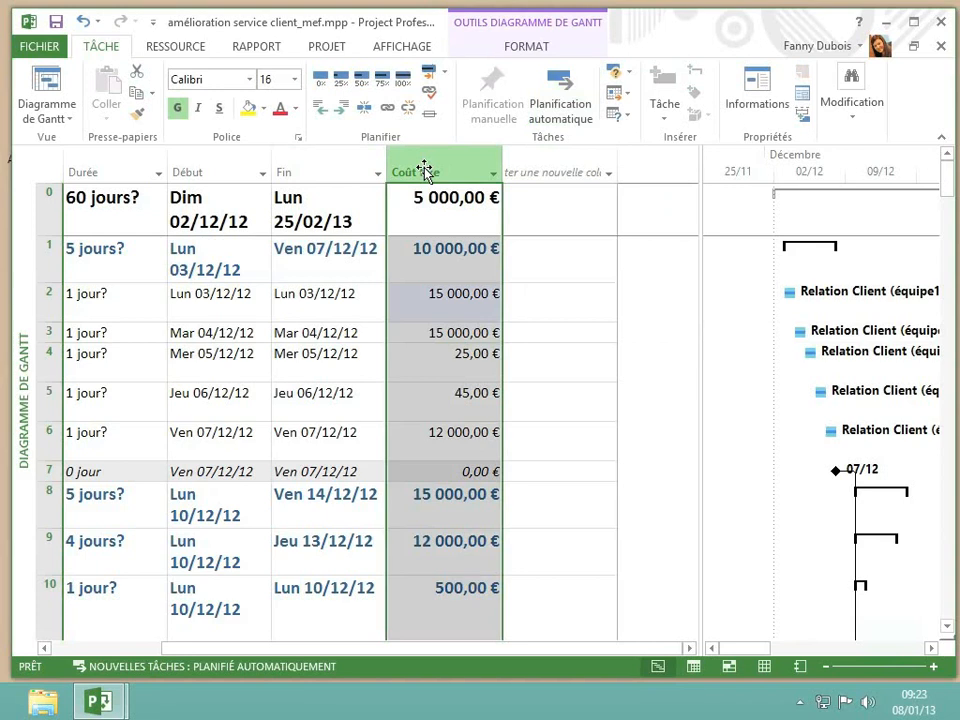
click(517, 50)
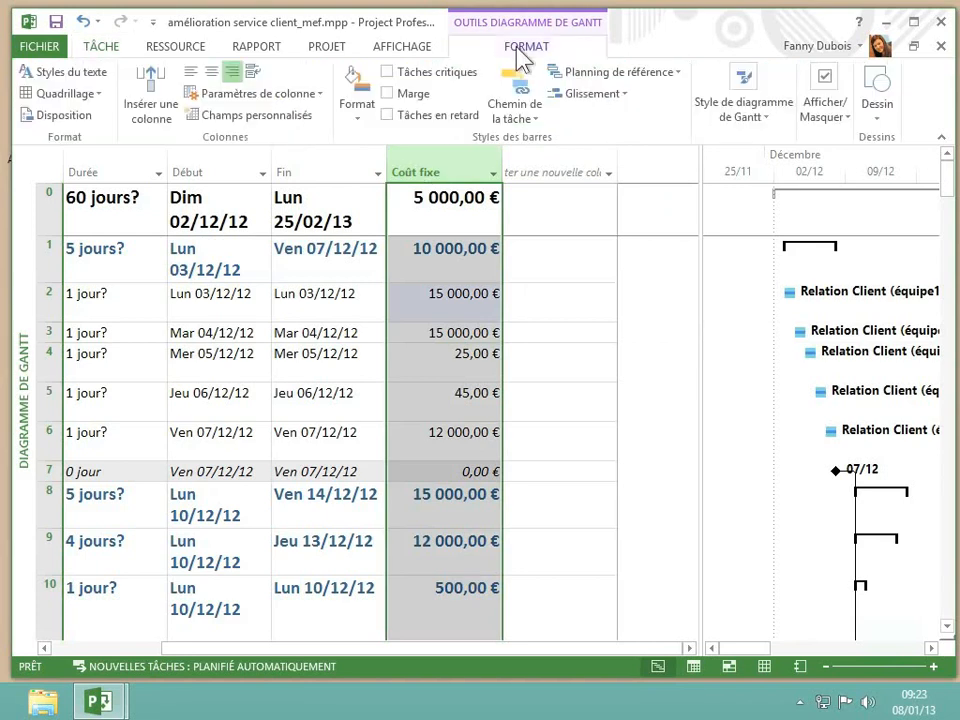
click(151, 108)
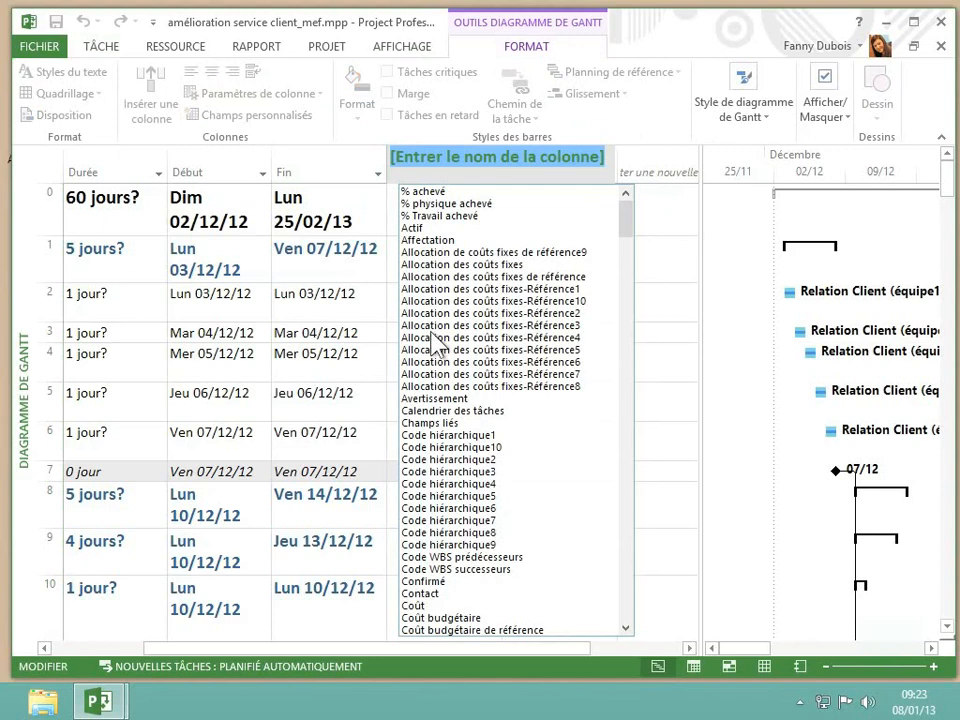
text(N°)
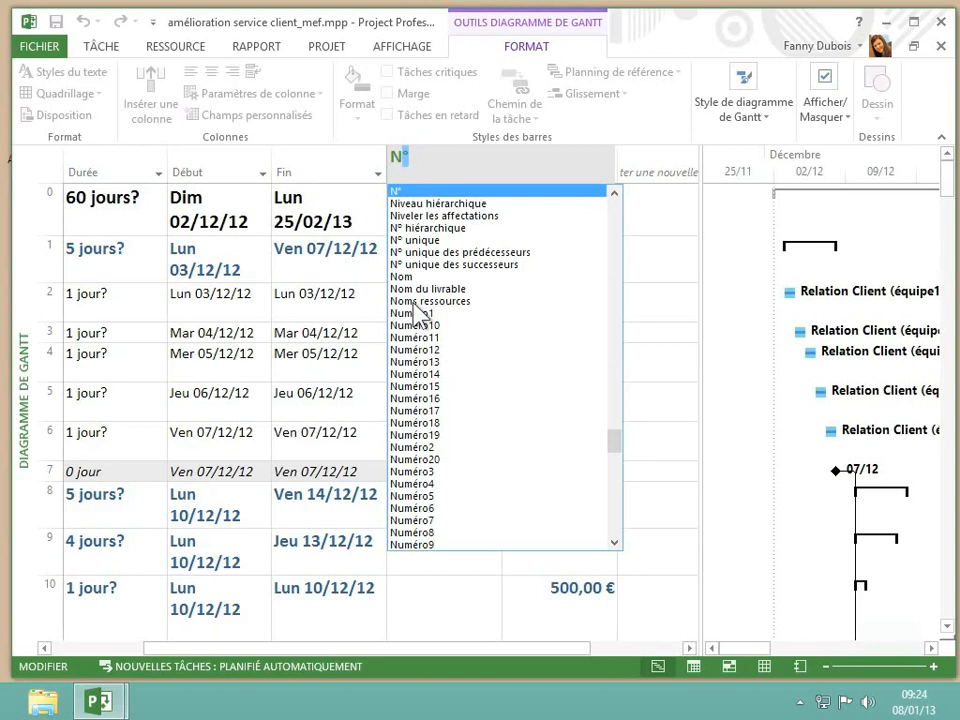
click(414, 303)
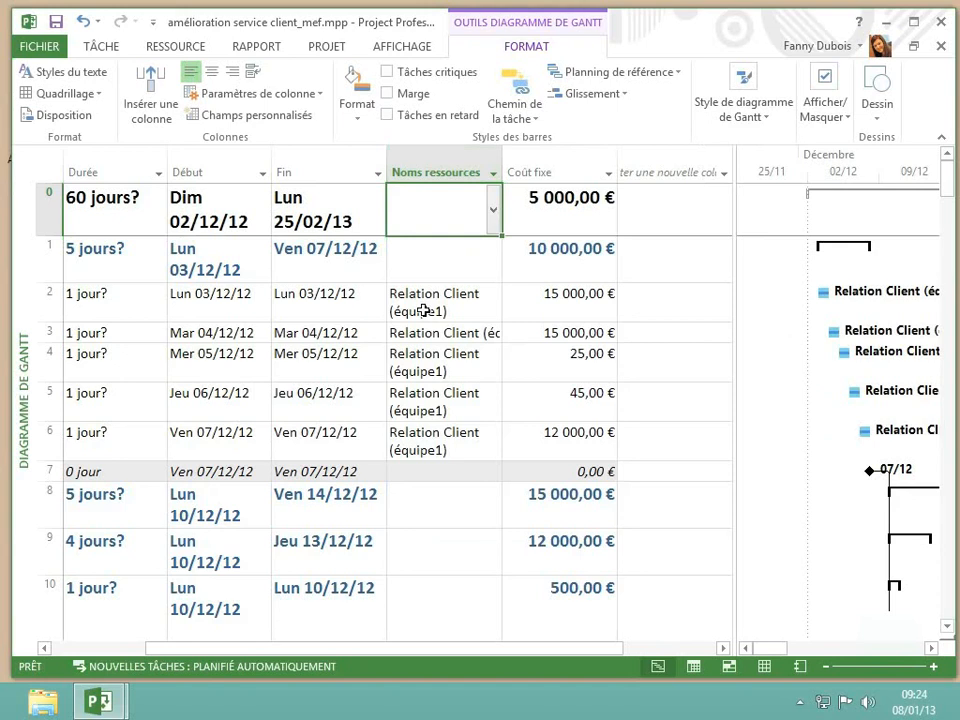
Assign the resource listed by personal name only, without a role, to task 9, Créer les services d'aide aux particuliers
click(432, 557)
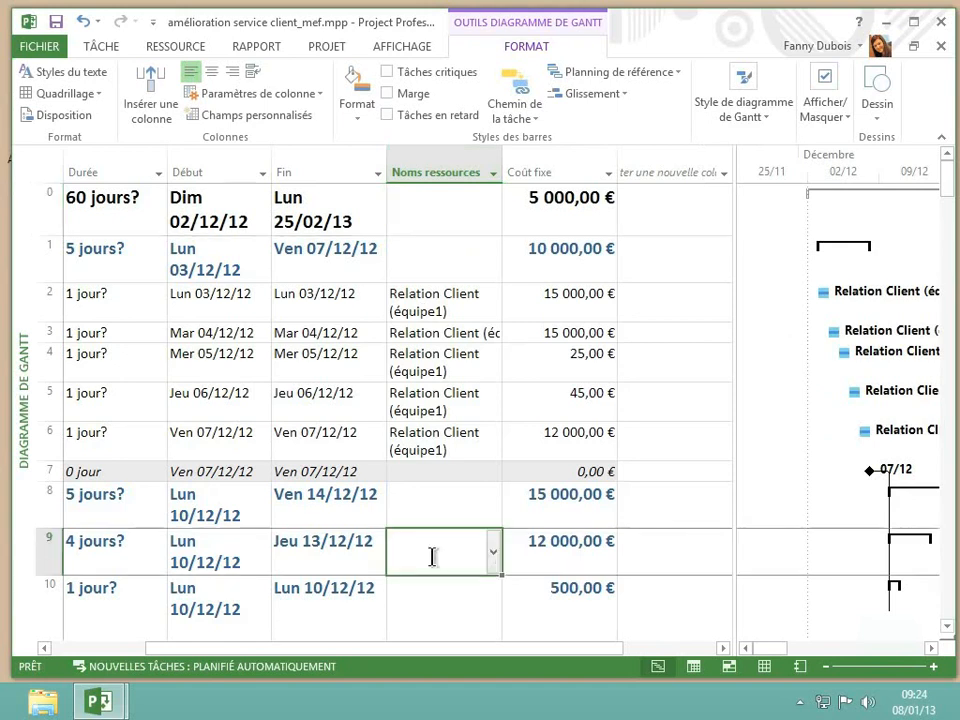
click(492, 556)
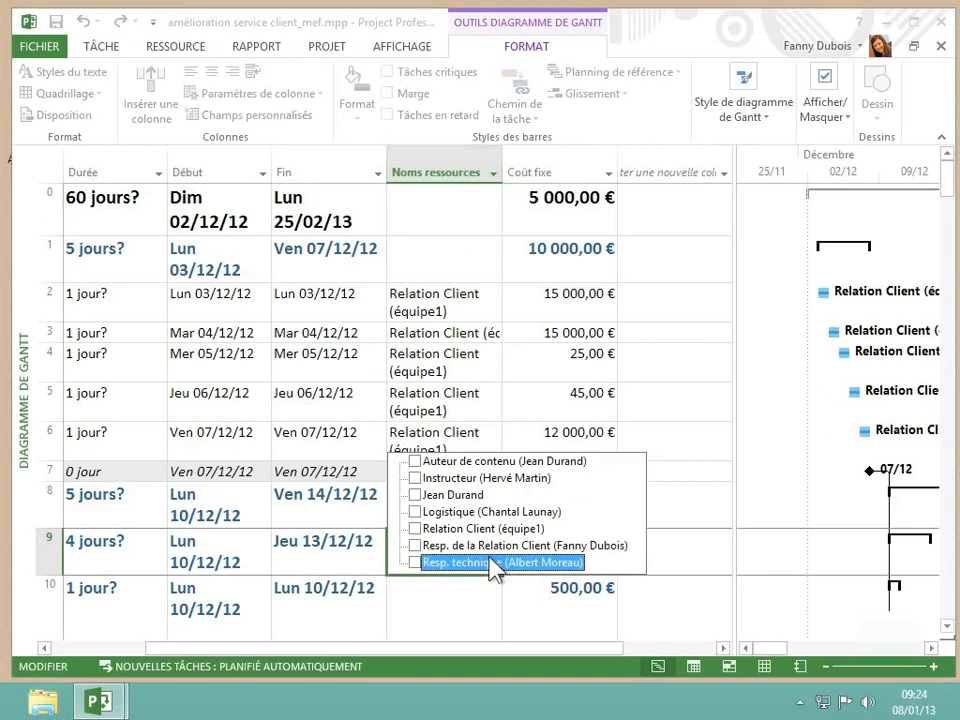
click(415, 495)
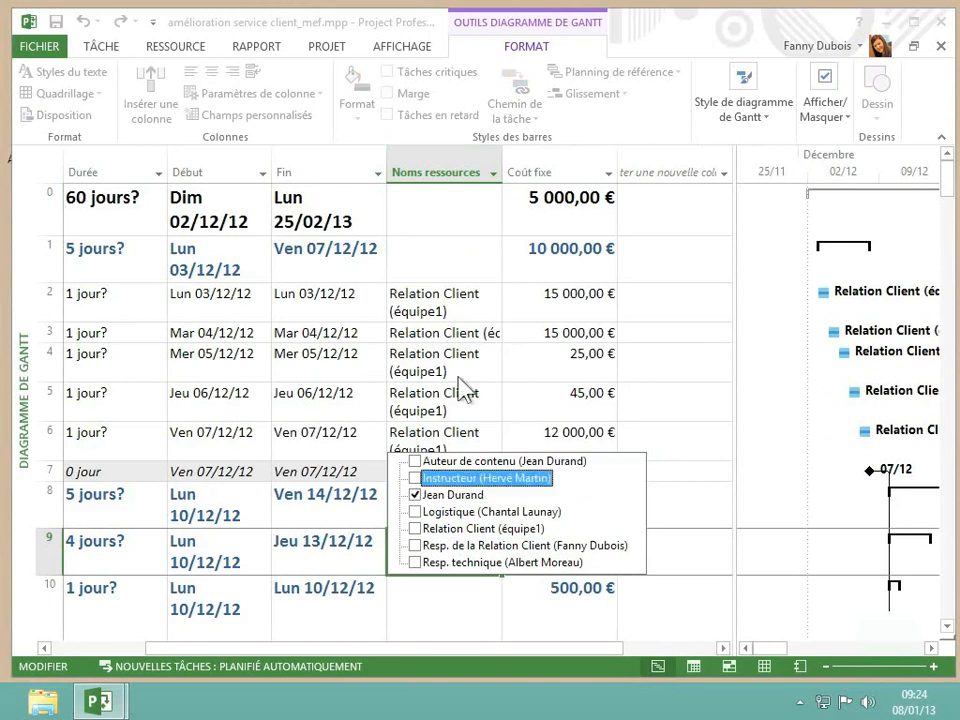
key(Return)
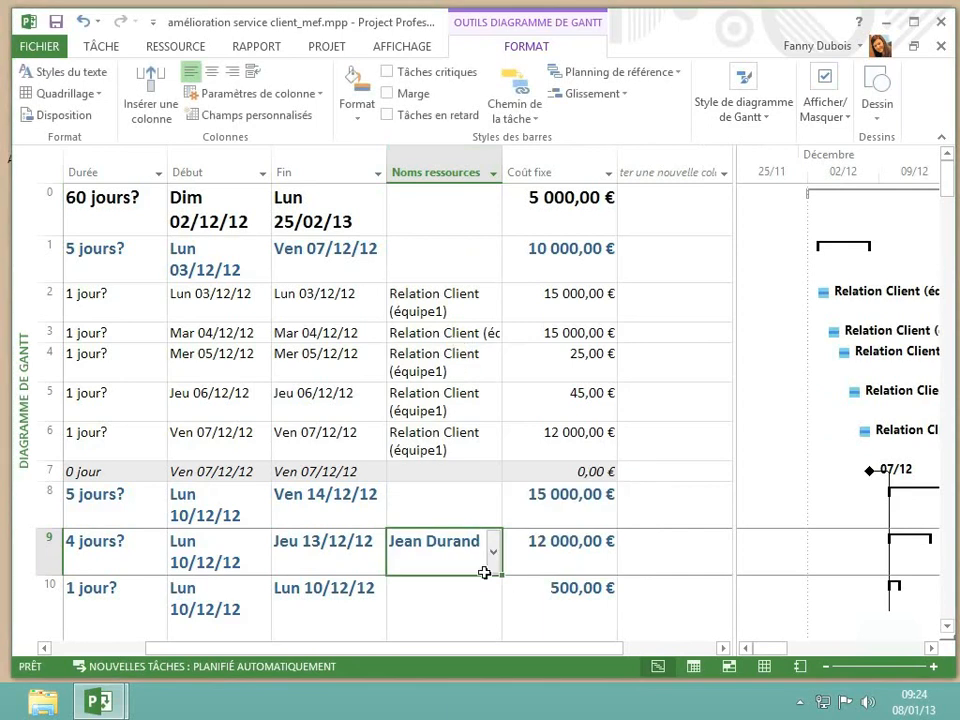
Insert a custom column named "Assitance" before the Noms ressources column
right_click(457, 170)
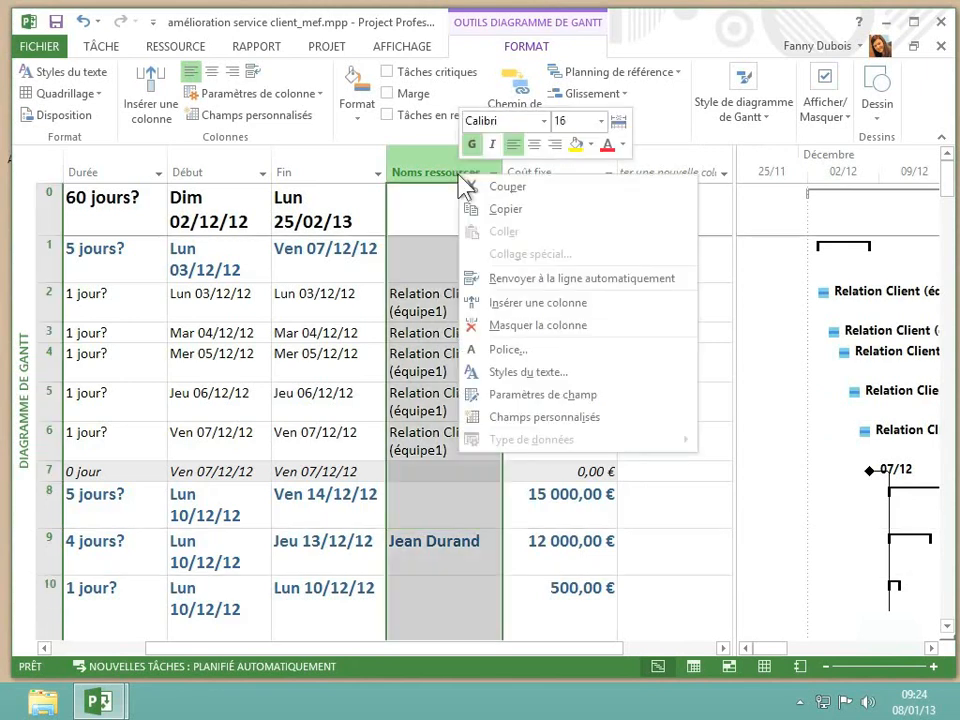
click(558, 307)
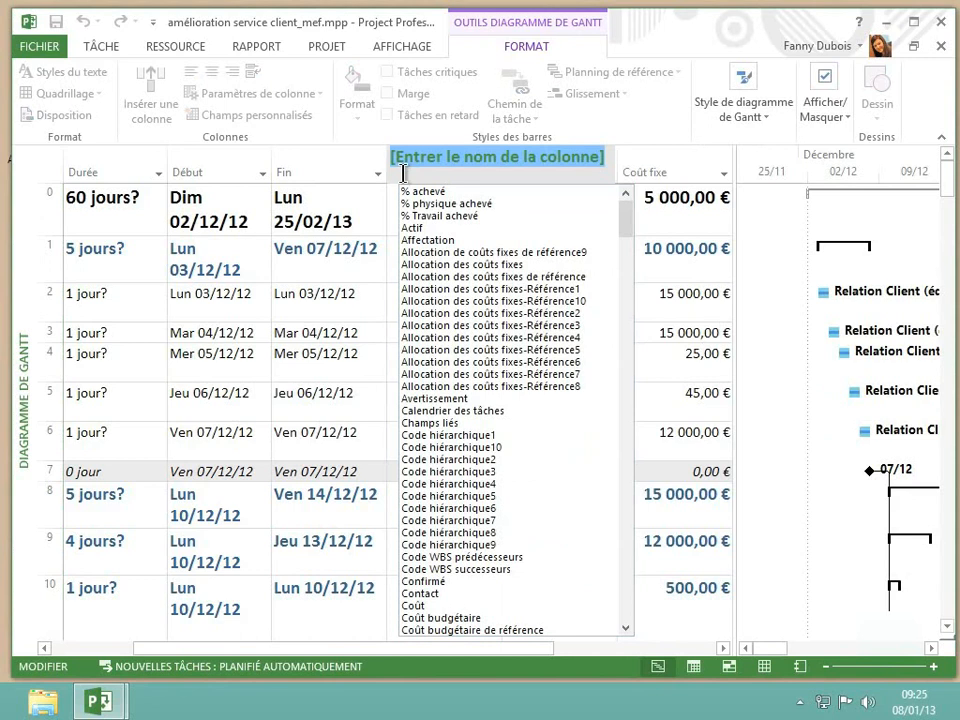
text(Ac)
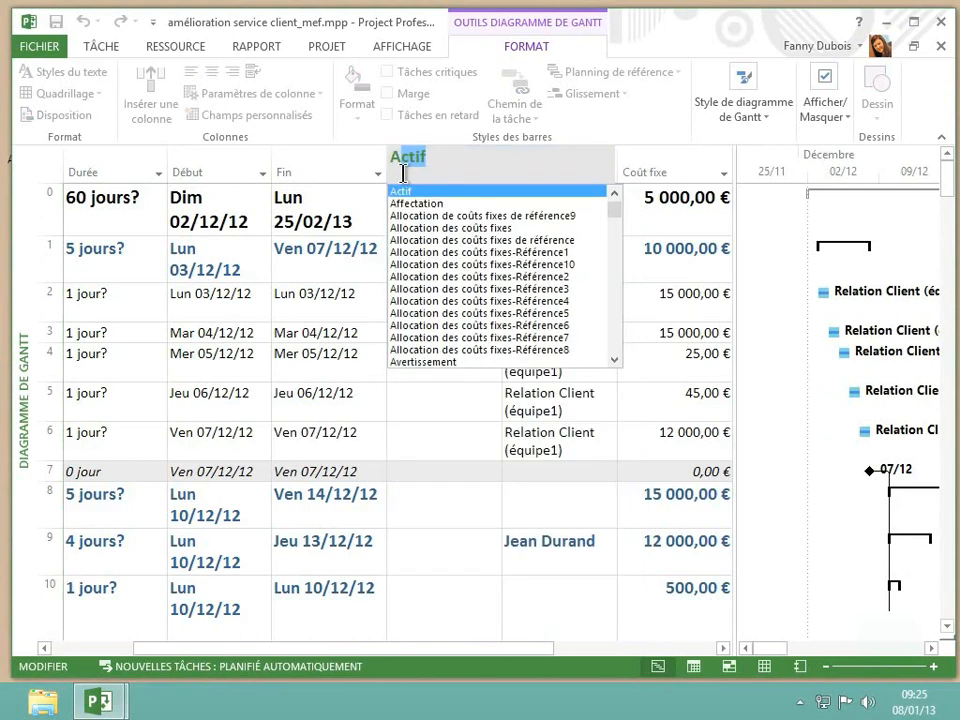
key(BackSpace)
key(BackSpace)
text(ssitance)
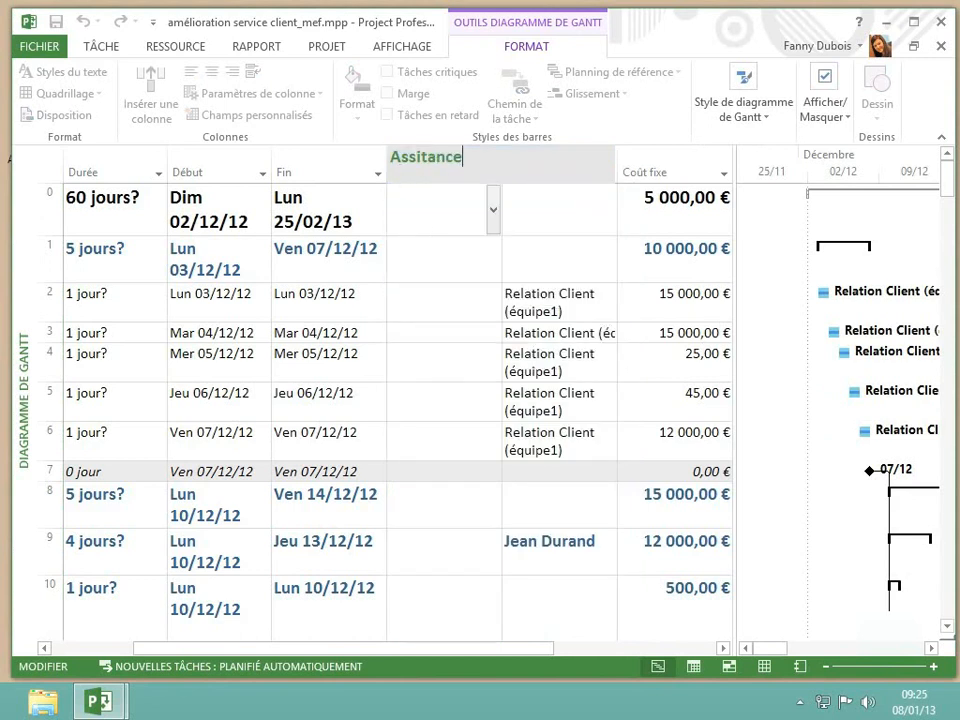
key(Return)
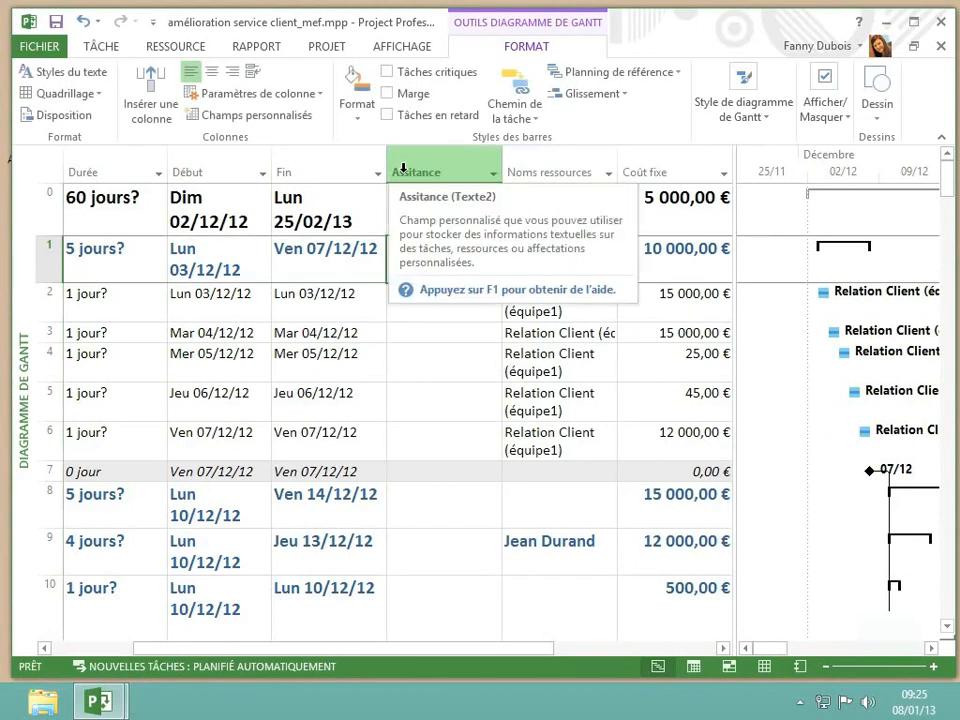
Change the data type of the whole Assitance column to Coût
click(430, 233)
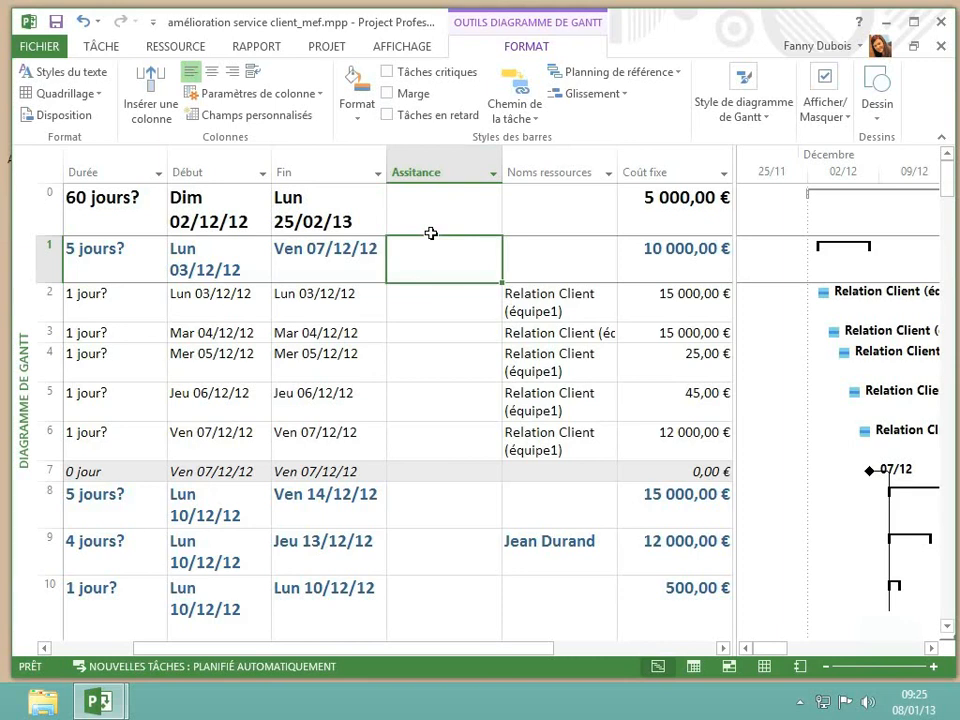
click(434, 160)
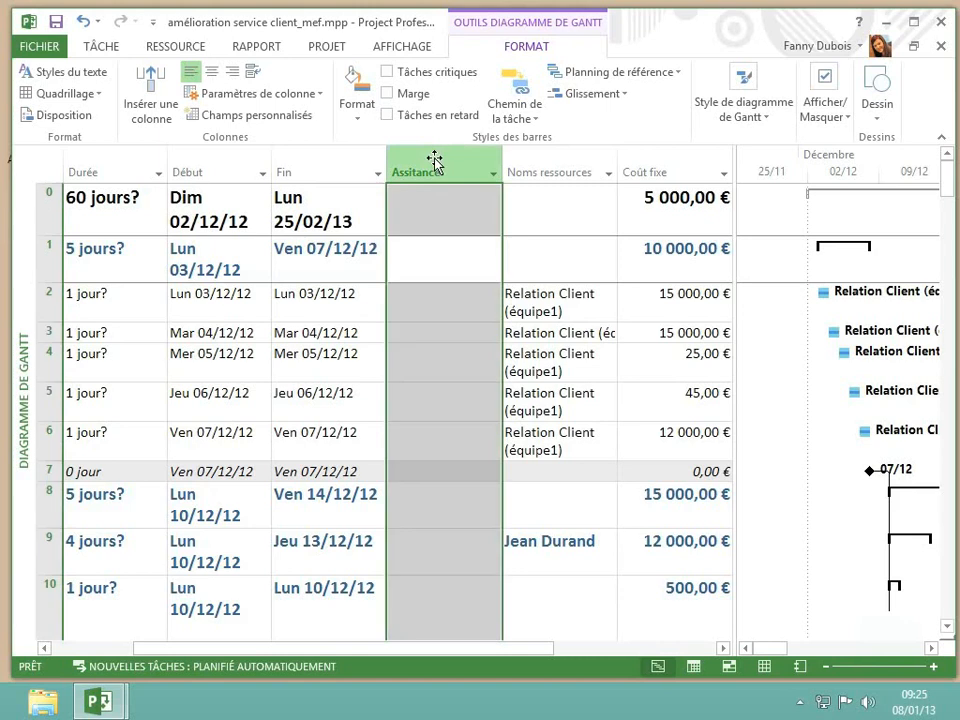
click(434, 161)
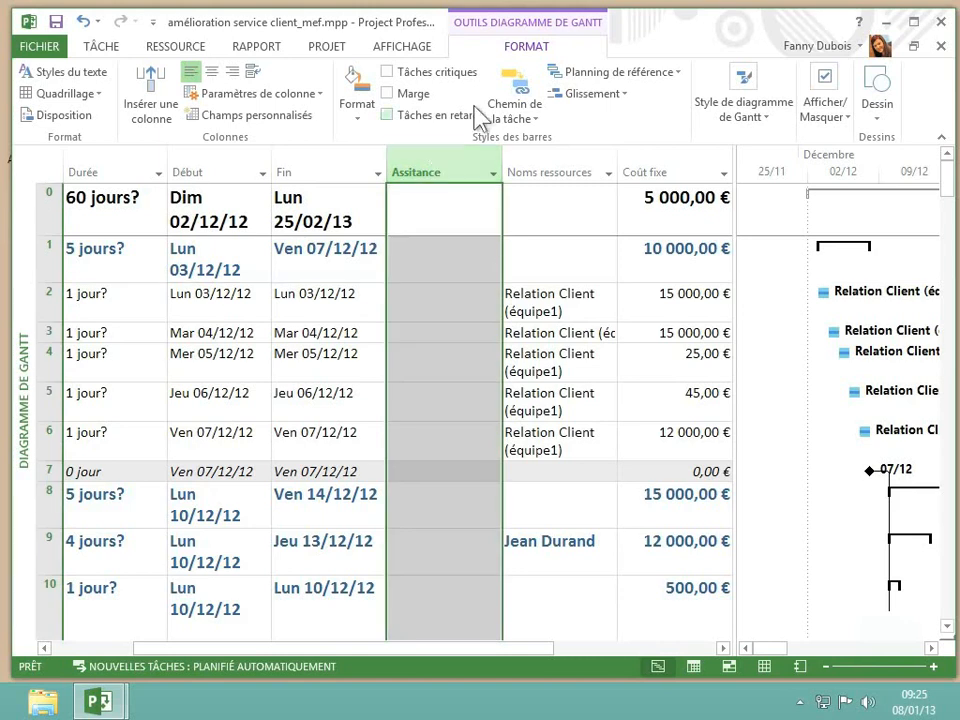
click(276, 112)
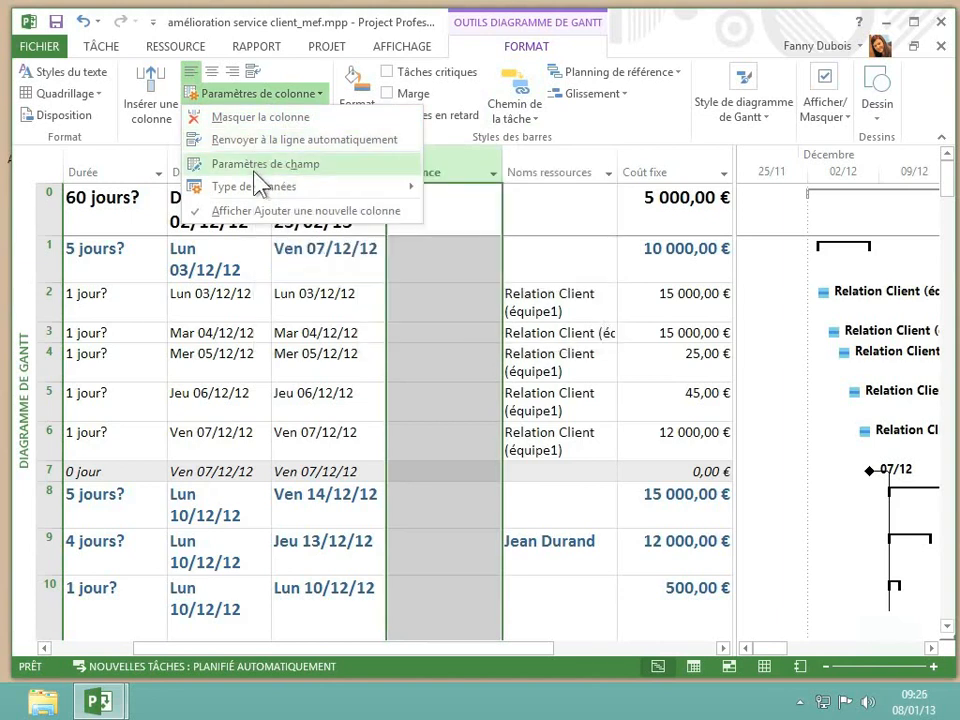
mouse_move(254, 190)
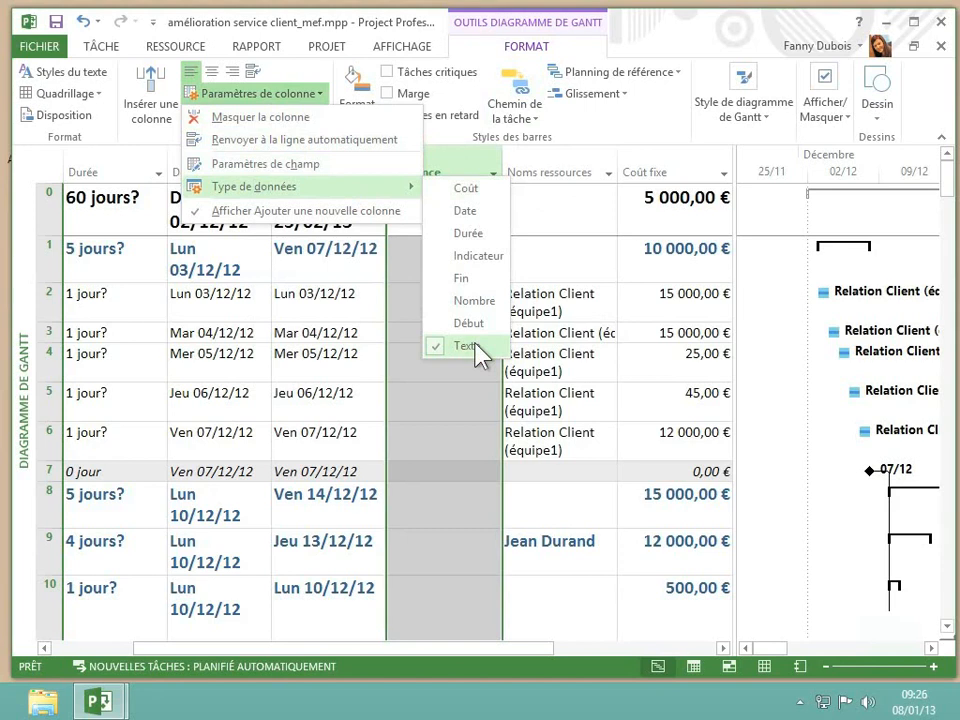
click(473, 188)
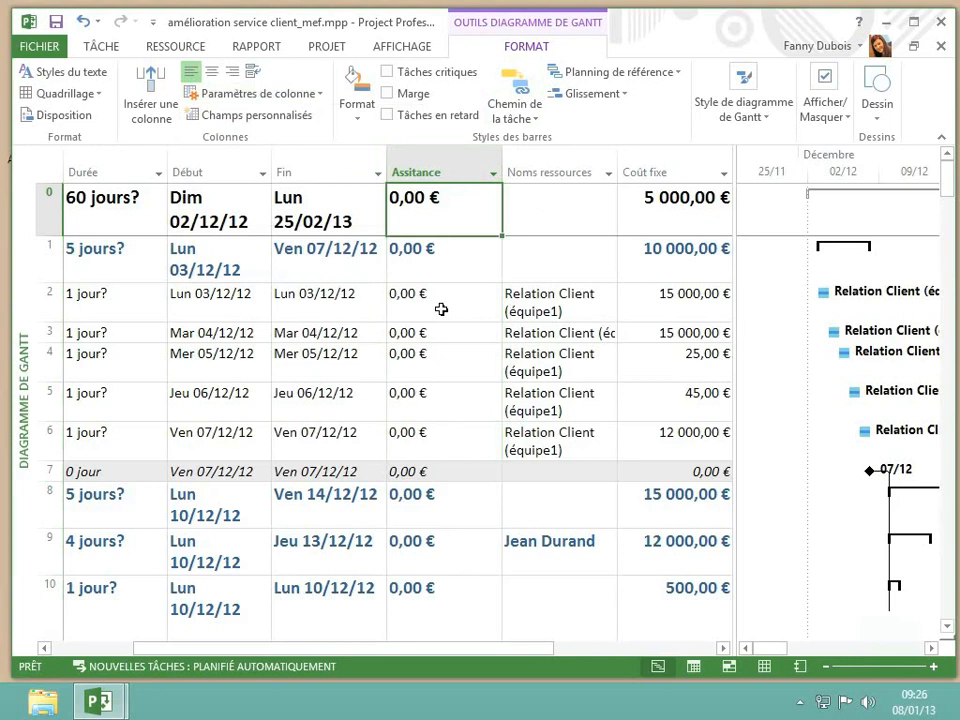
Open the field settings of the Assitance column and set its title to "Coût de l'Assitance"
right_click(430, 176)
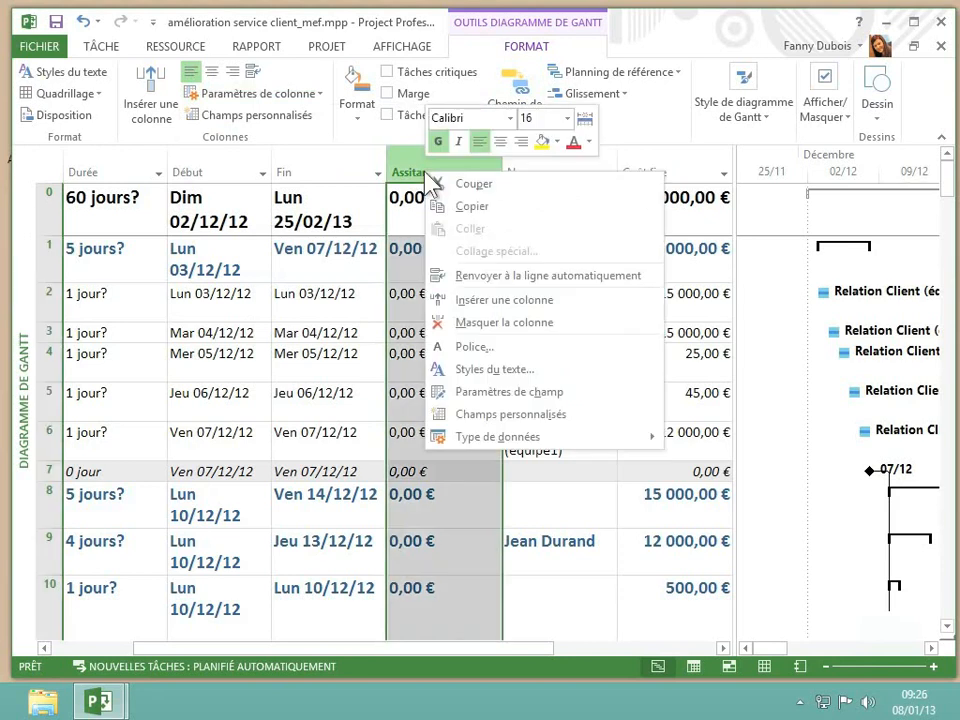
click(514, 398)
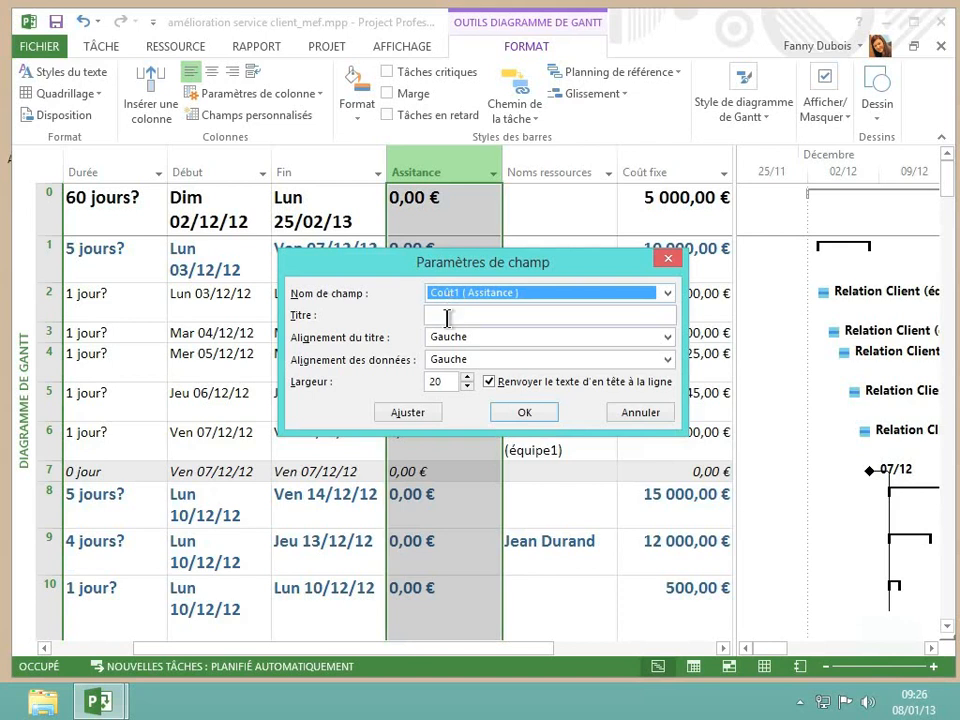
click(447, 316)
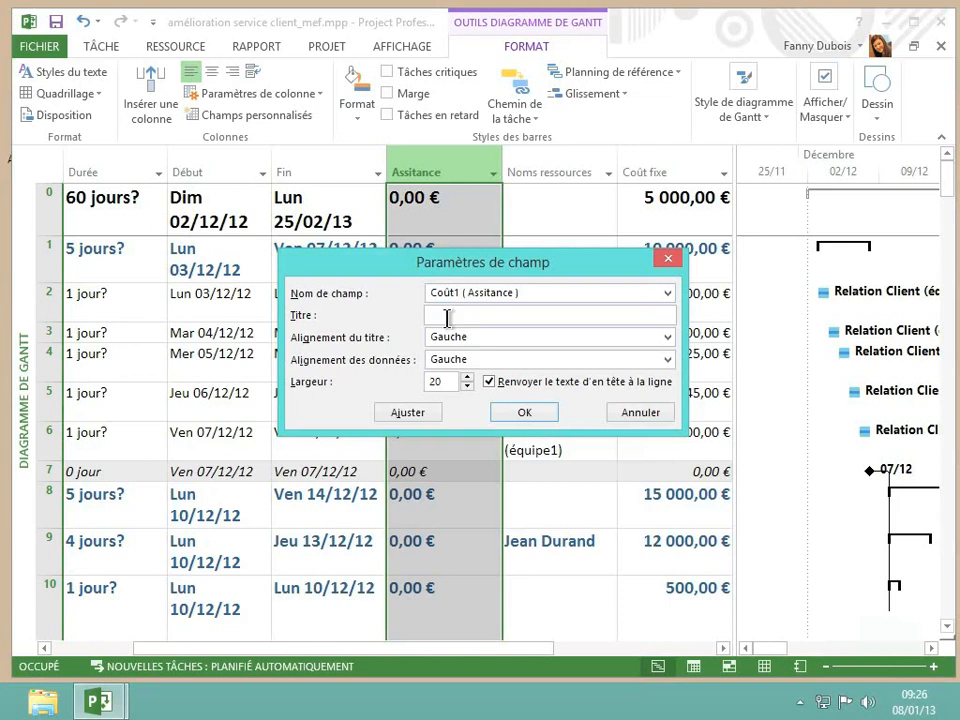
text(Coût de l'Assitance)
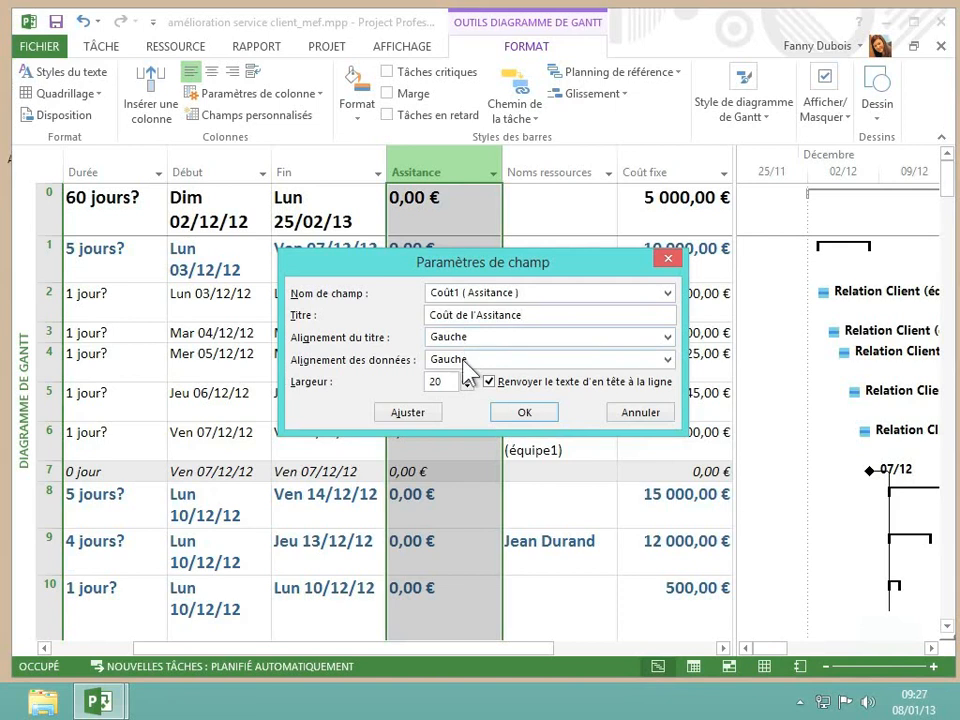
Align the column's data to Droite, set its width to 15, and apply the field settings
click(667, 361)
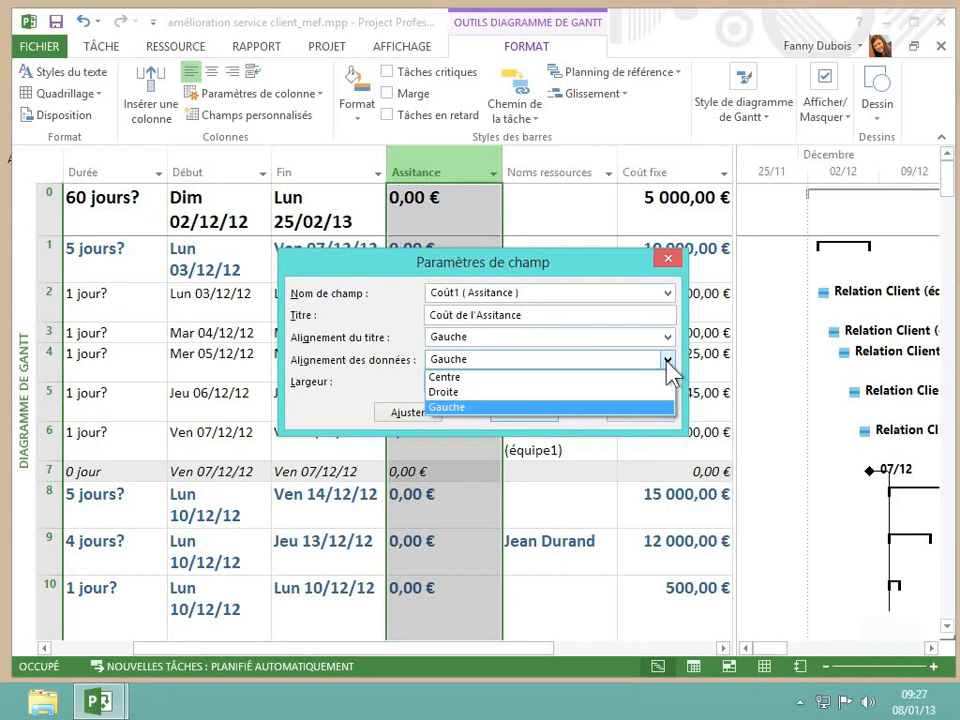
click(516, 393)
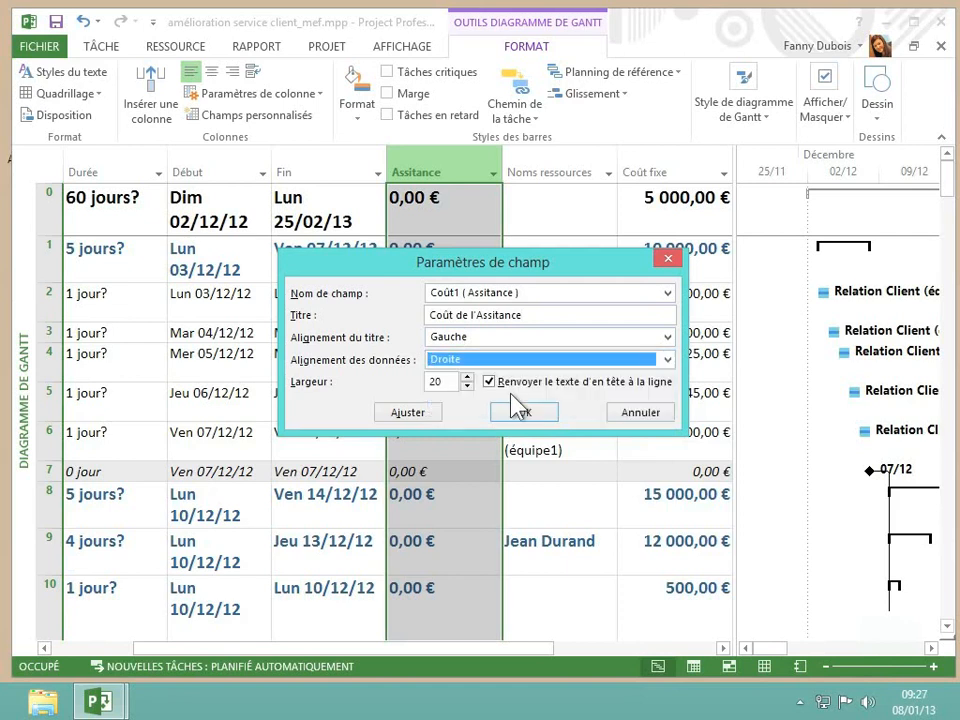
click(444, 383)
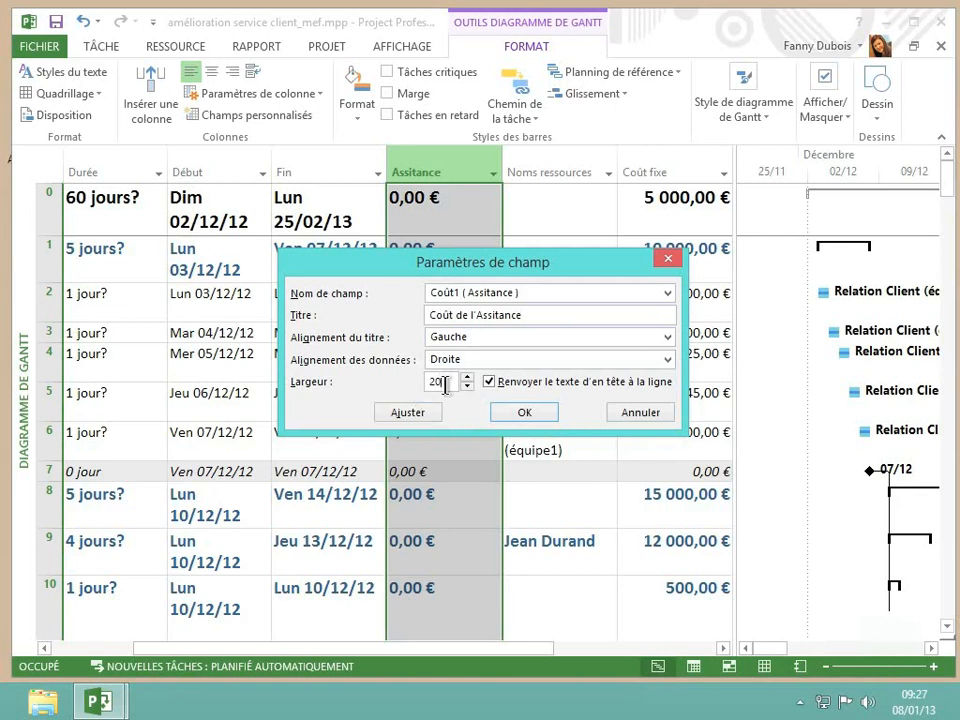
drag(433, 381, 419, 384)
text(15)
click(524, 413)
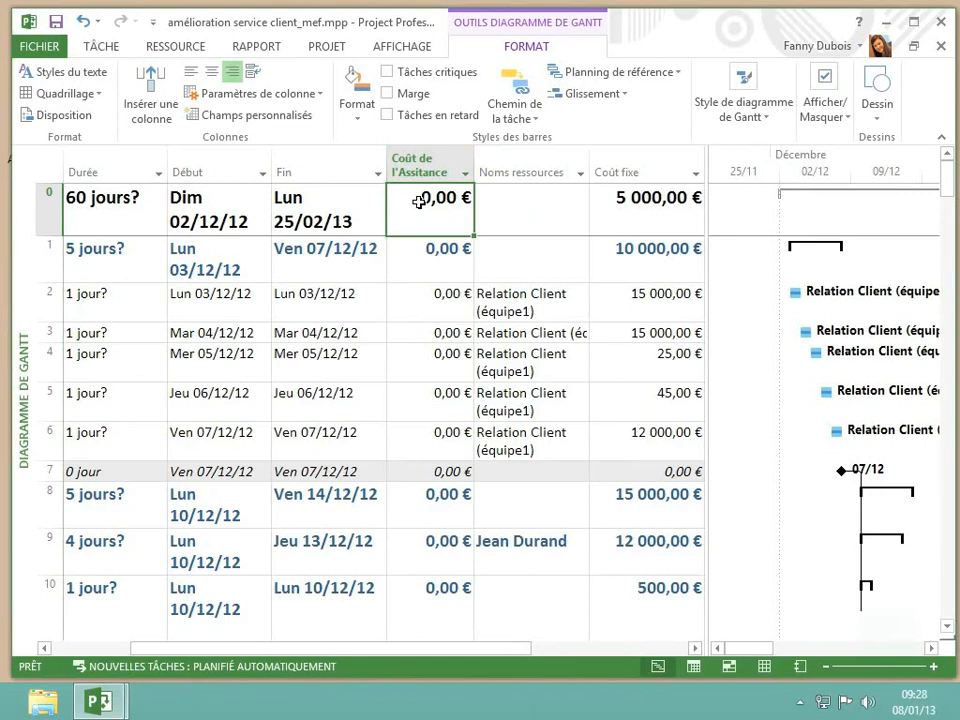
Import the custom task field Différence (Texte1) from the project Site Internet.mpp into the Coût1 custom field
click(293, 122)
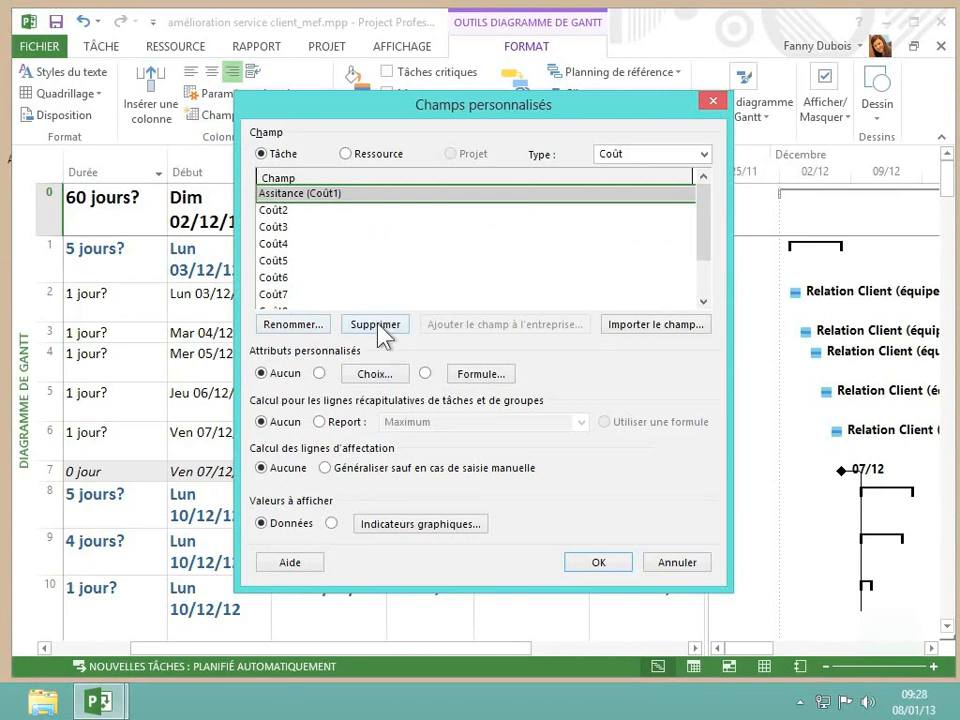
click(640, 330)
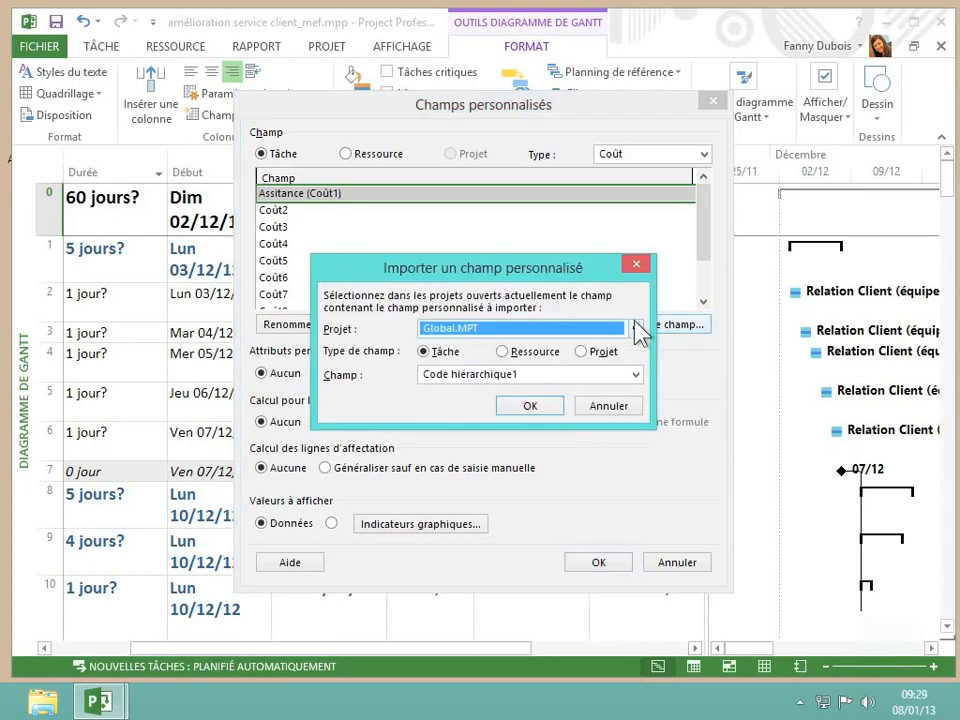
click(627, 334)
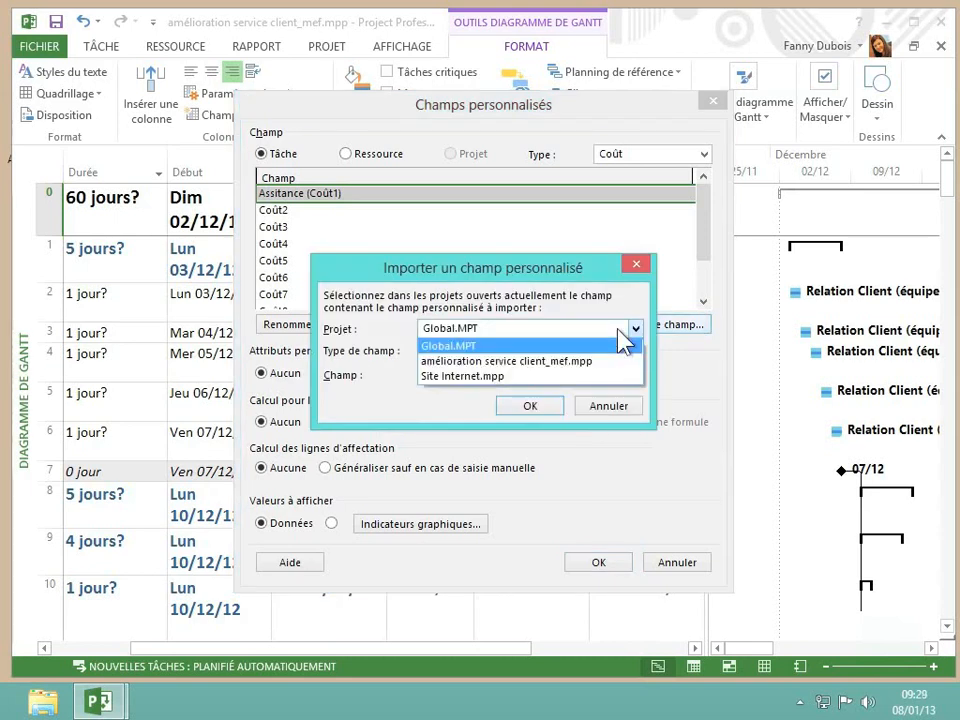
click(587, 377)
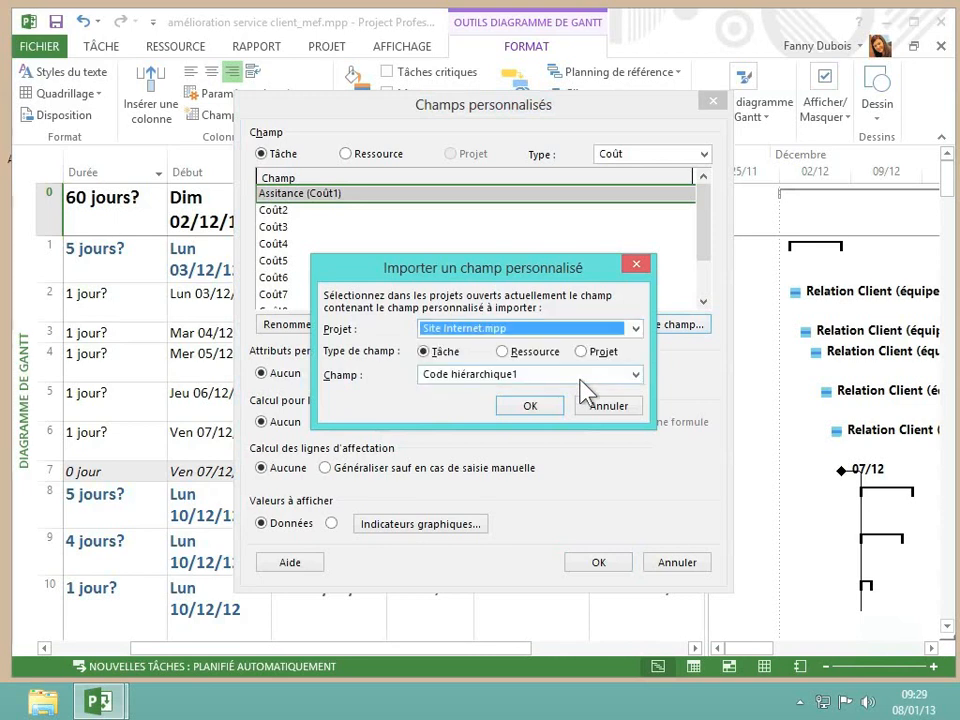
click(514, 377)
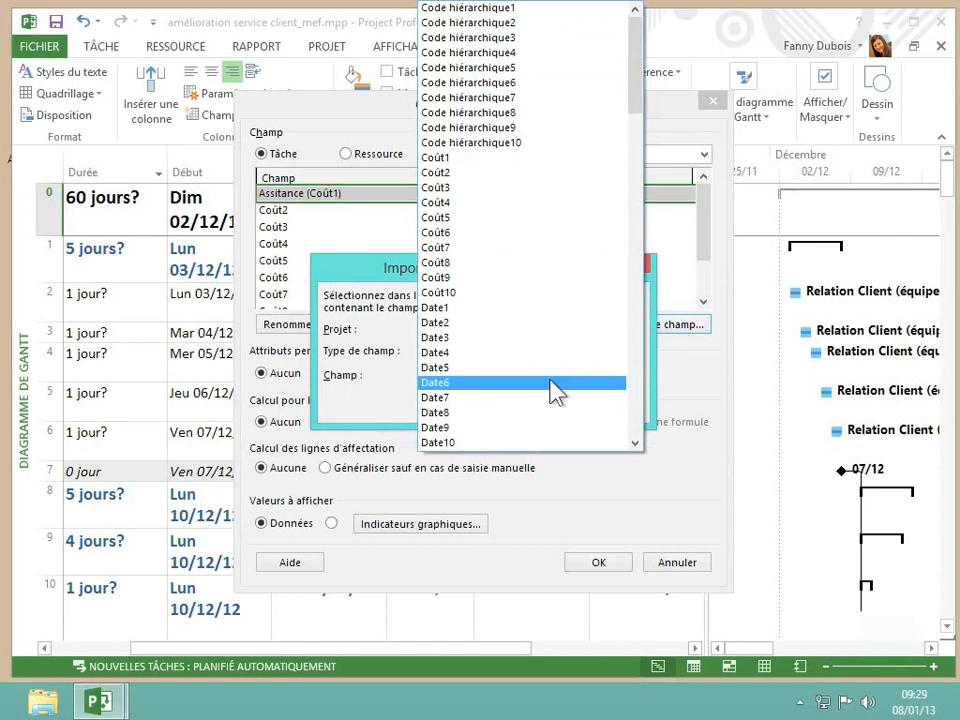
key(i)
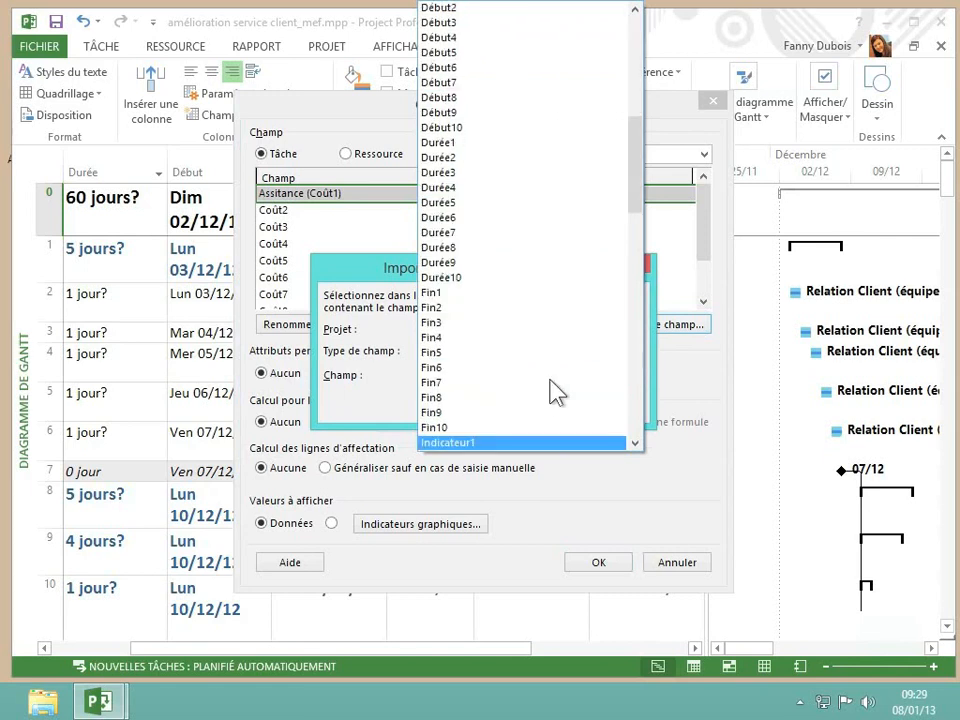
key(t)
scroll(555, 392, down, 1)
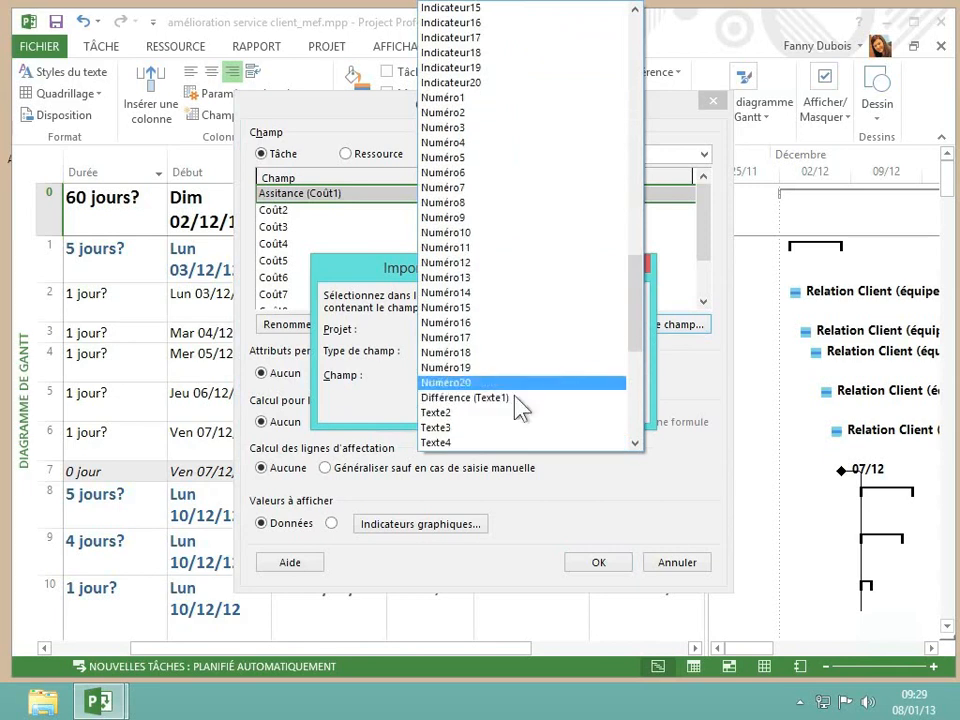
click(440, 402)
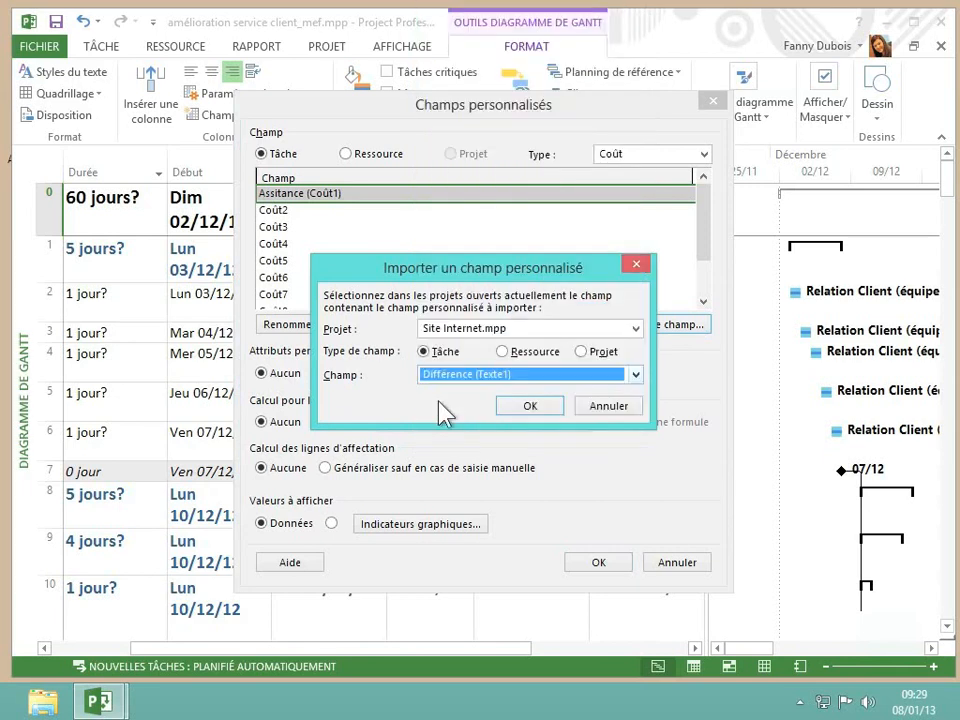
click(540, 410)
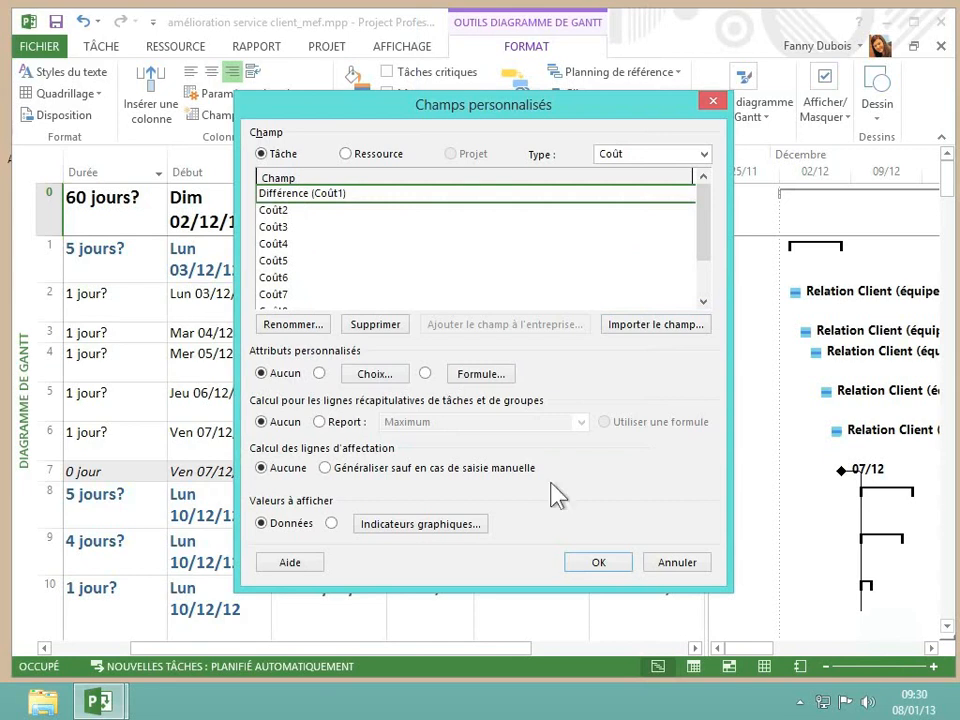
click(600, 566)
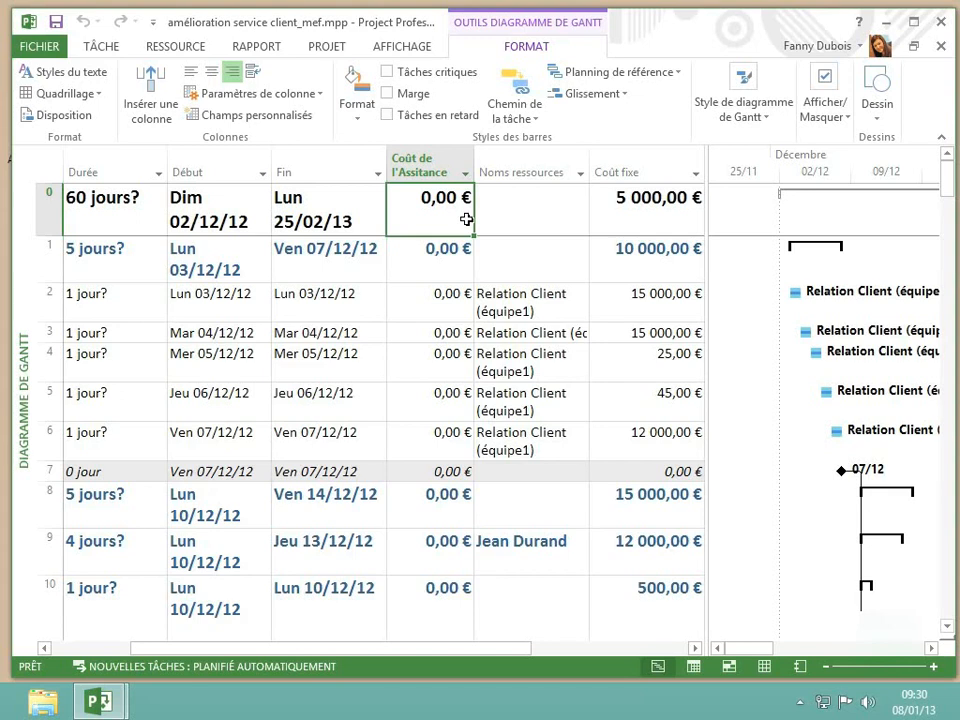
Clear the Coût fixe values of tasks 0 to 10 and hide the Coût fixe column
click(629, 205)
mouse_move(629, 205)
mouse_down()
mouse_move(619, 467)
mouse_move(650, 610)
mouse_move(671, 444)
mouse_move(669, 610)
mouse_move(658, 152)
mouse_move(653, 517)
mouse_move(653, 431)
mouse_up()
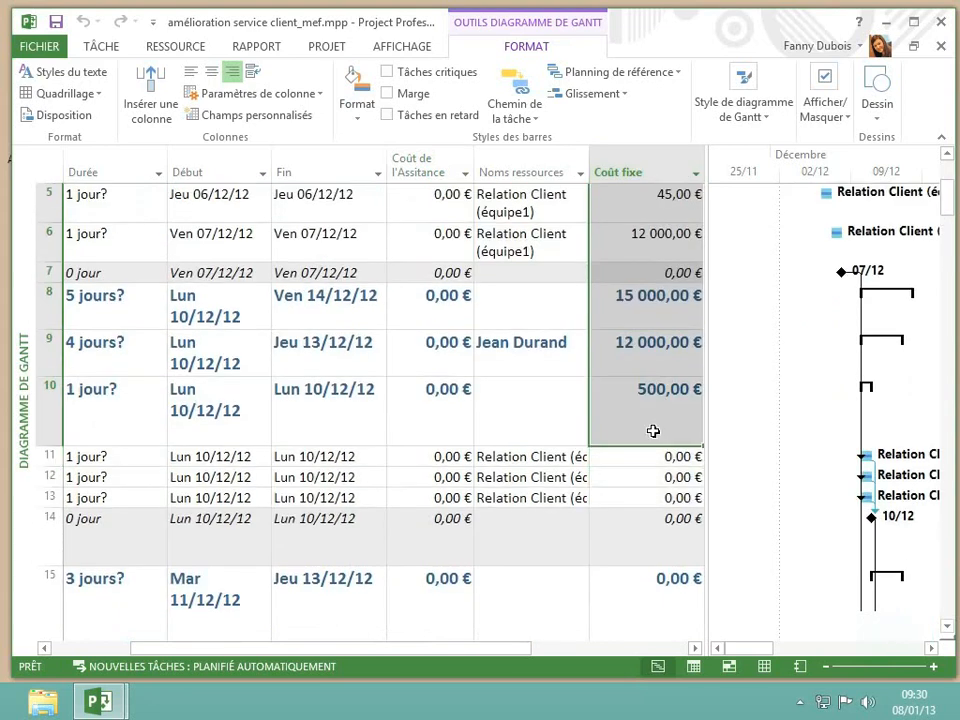
key(Delete)
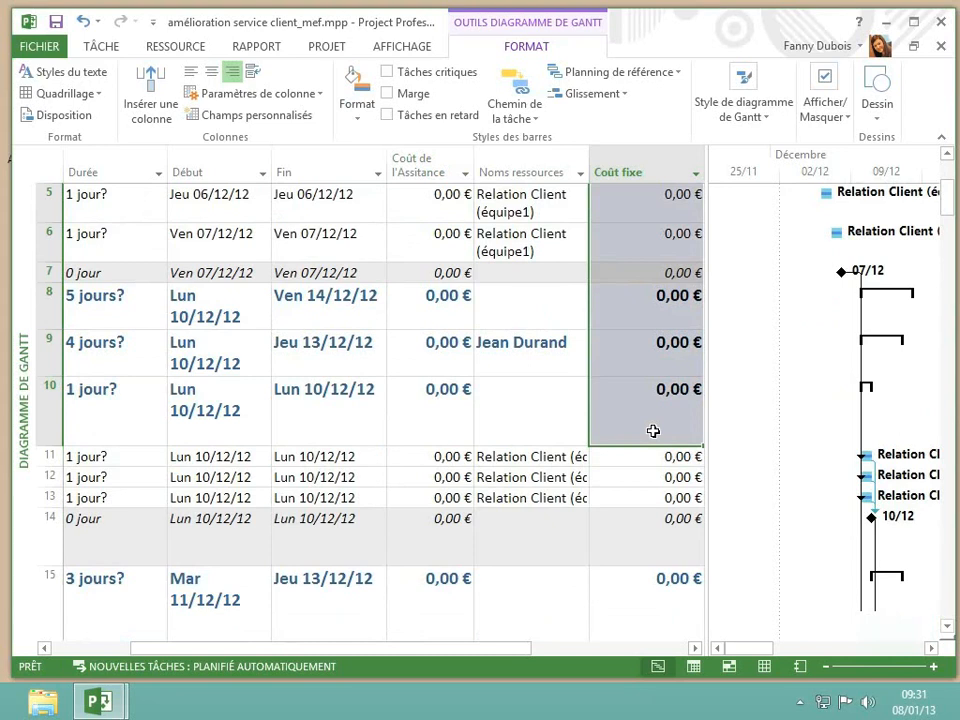
right_click(637, 166)
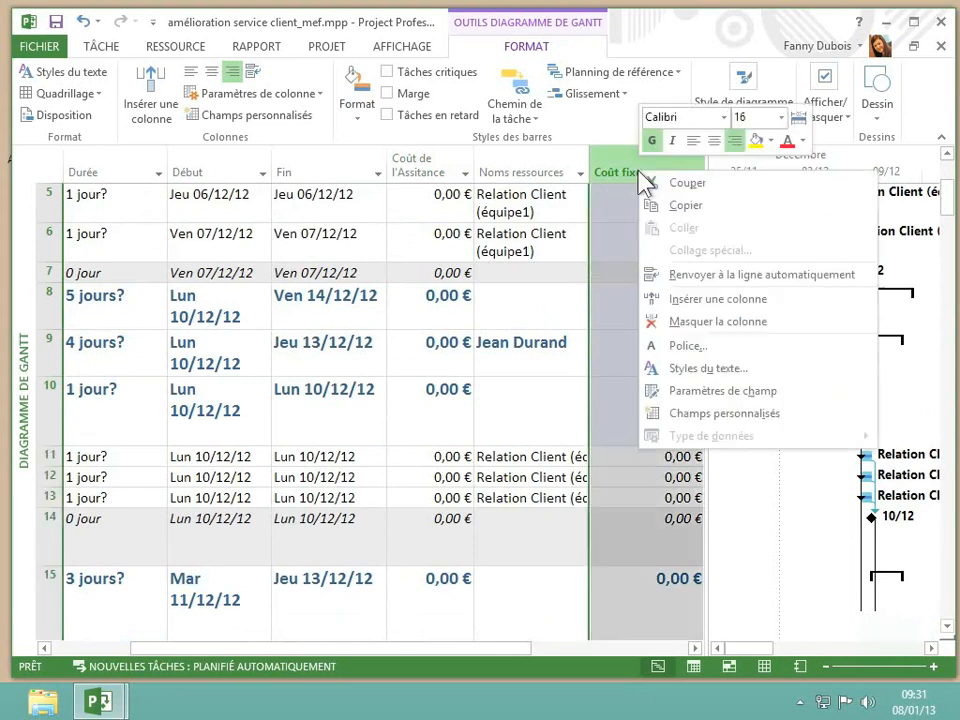
click(697, 323)
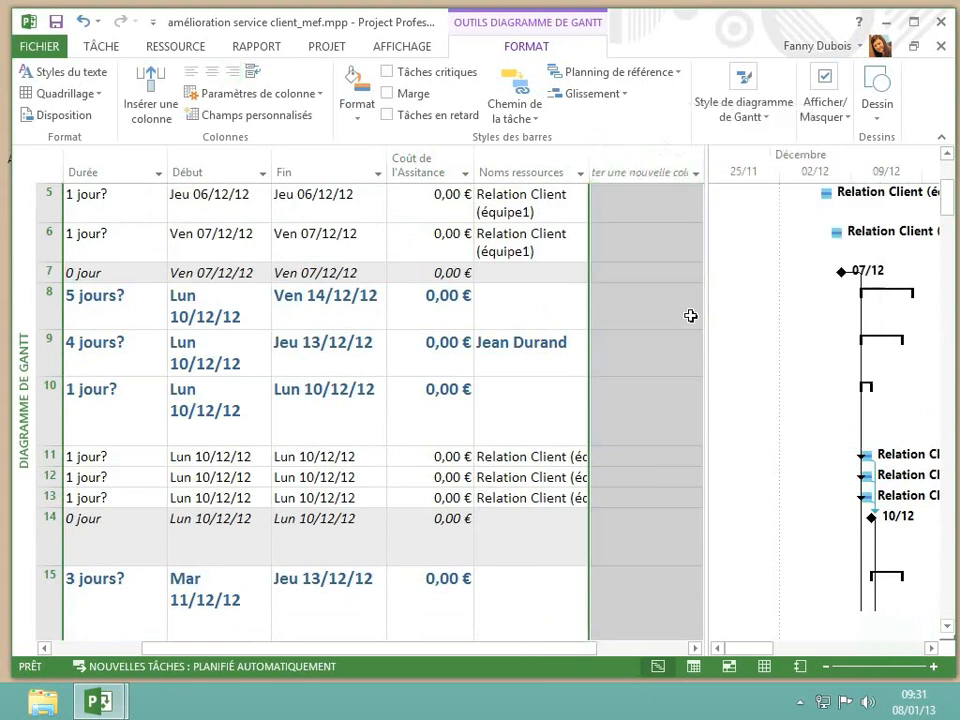